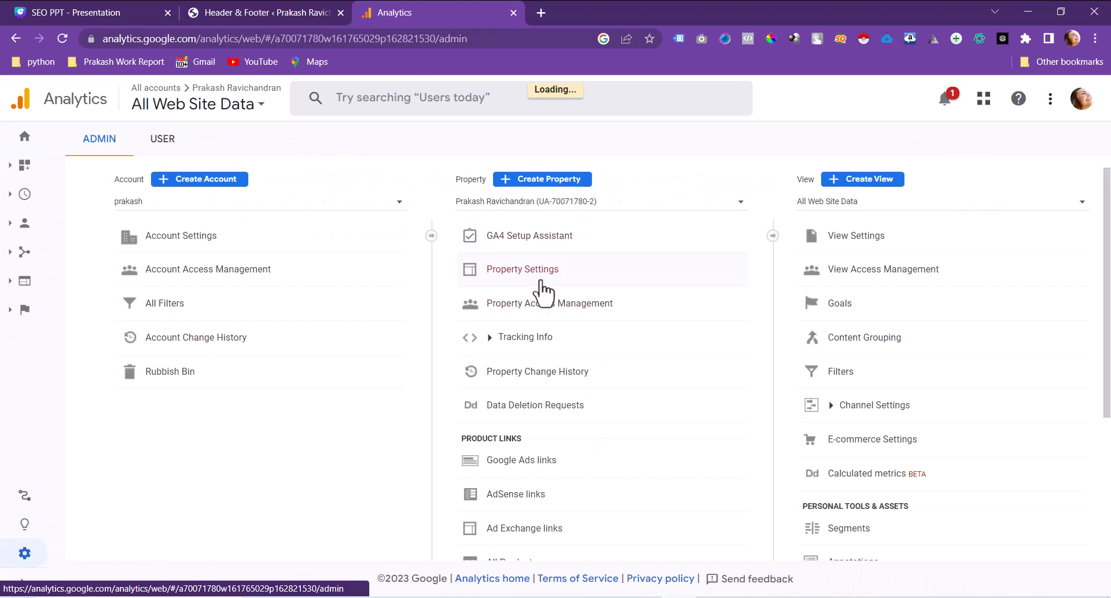
Step: Start a new Analytics account, enter its name, and allow data sharing with Google products and services
left_click(203, 180)
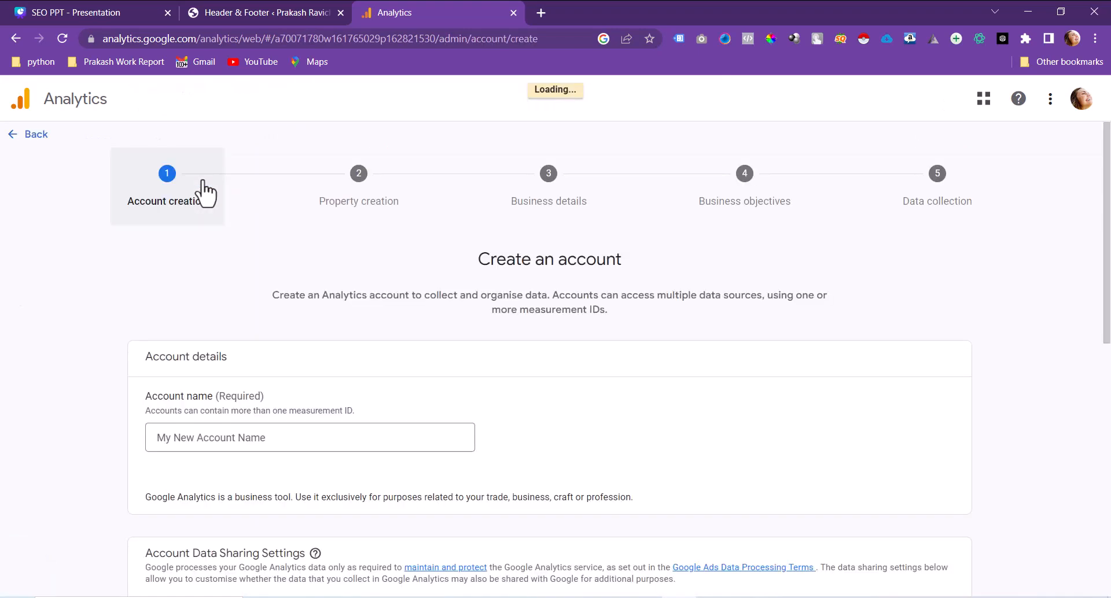
left_click(305, 434)
type("Prakash Ravichandran")
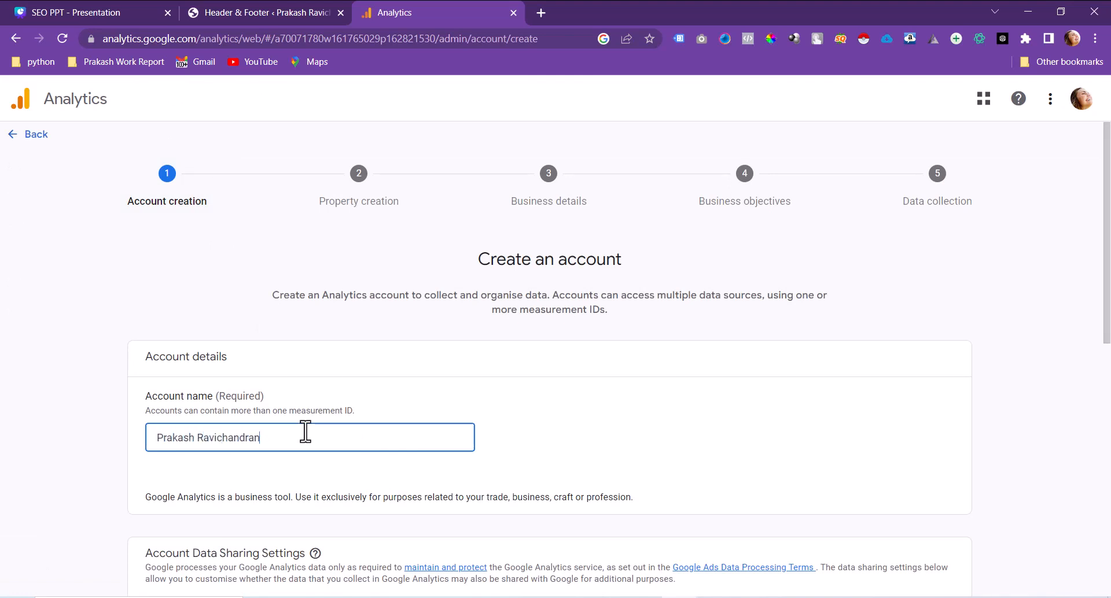
scroll(305, 431, "down", 5)
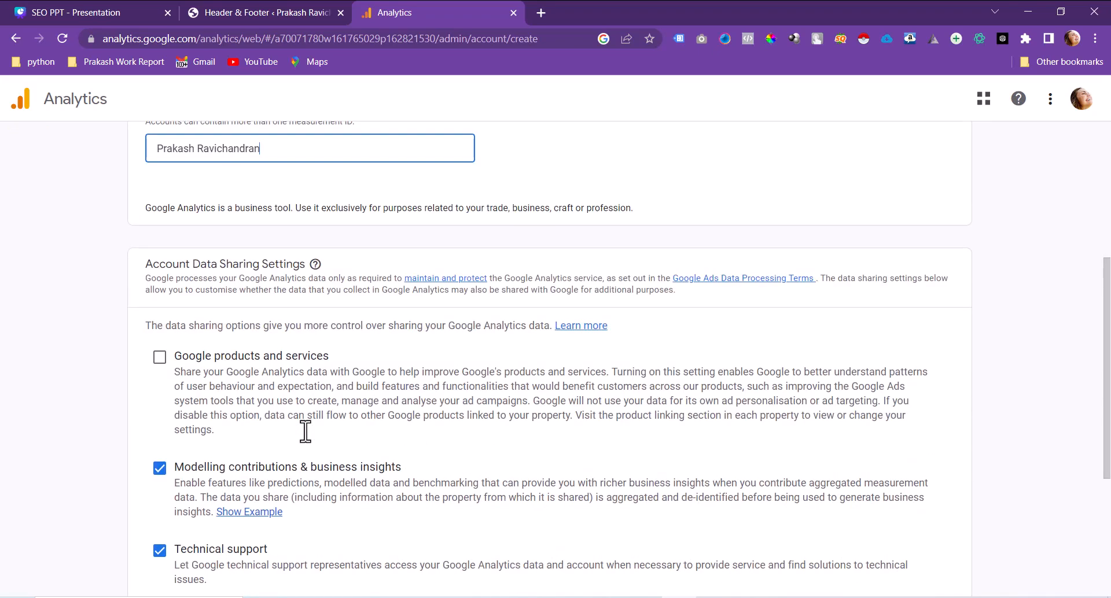
left_click(159, 357)
scroll(397, 459, "down", 4)
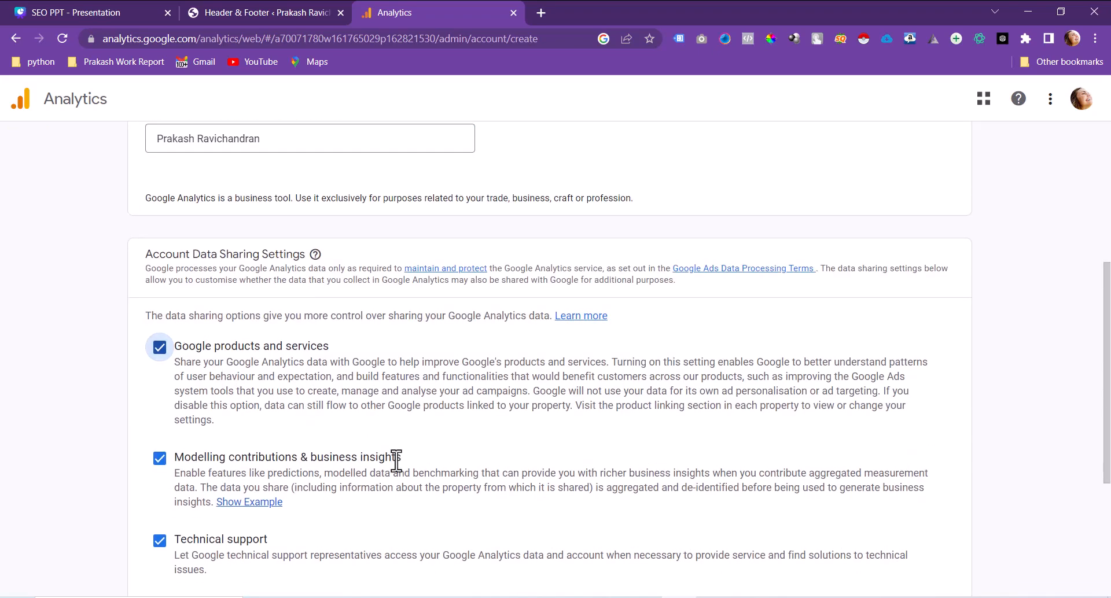
left_click(156, 566)
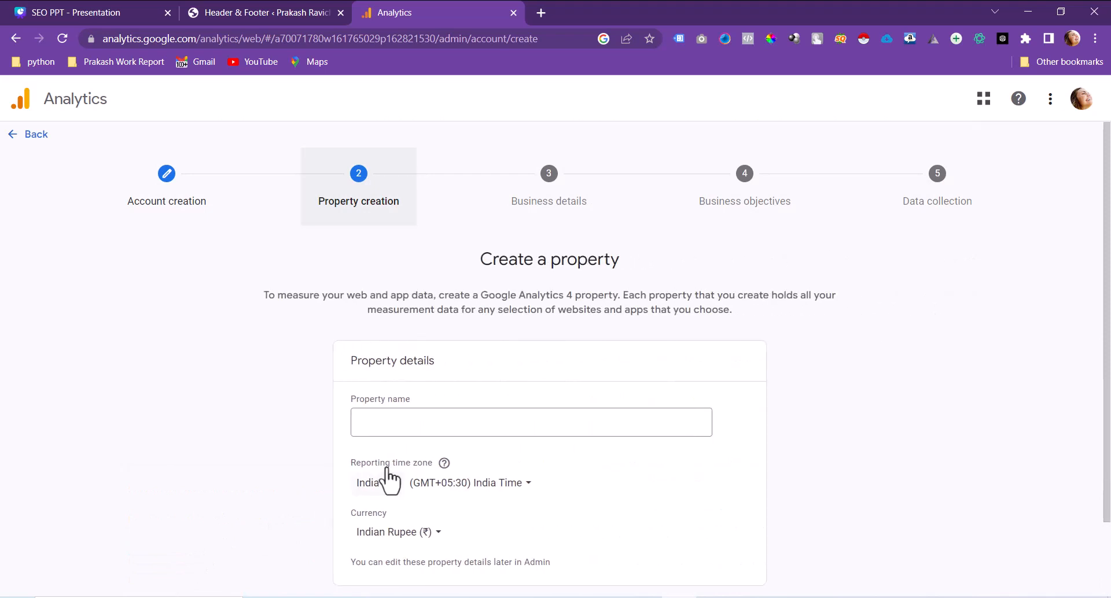
Step: Enter the property name and continue to the business details step
left_click(454, 428)
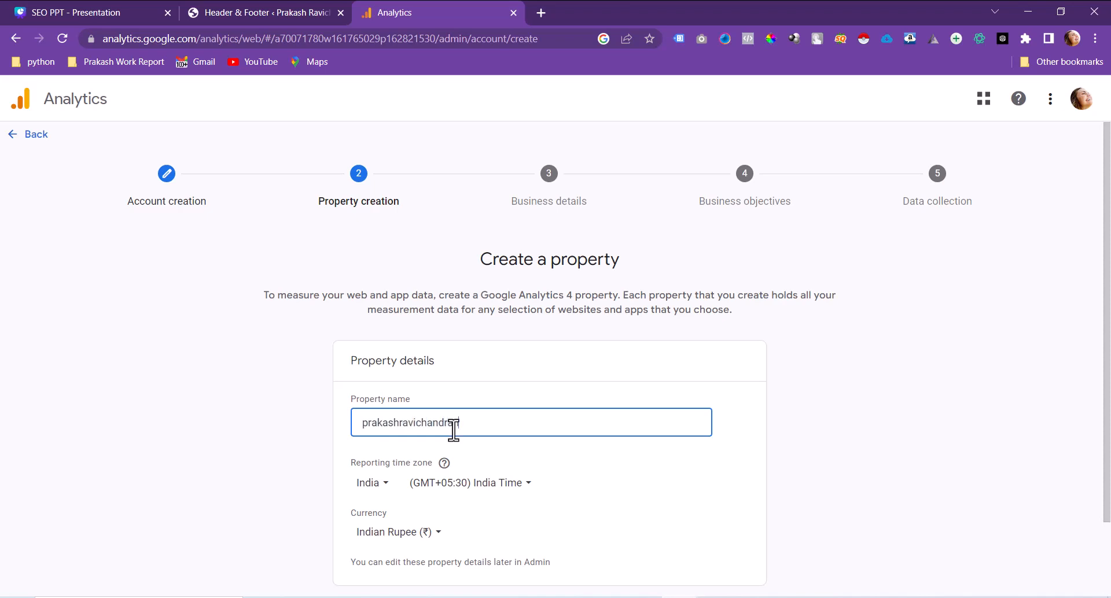
type("prakashravichandran")
scroll(454, 428, "down", 2)
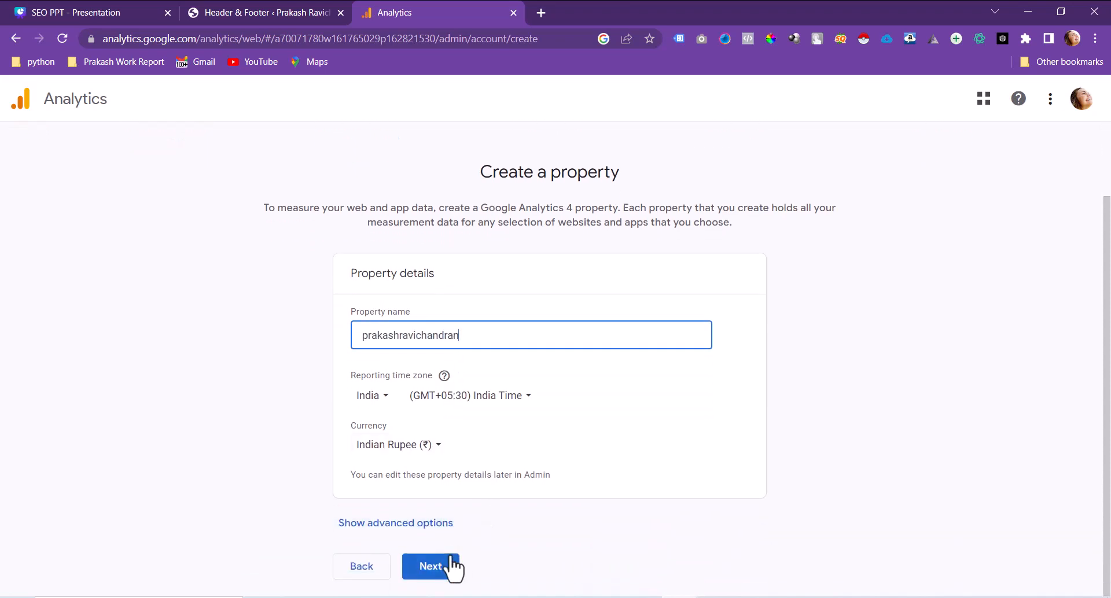
left_click(452, 567)
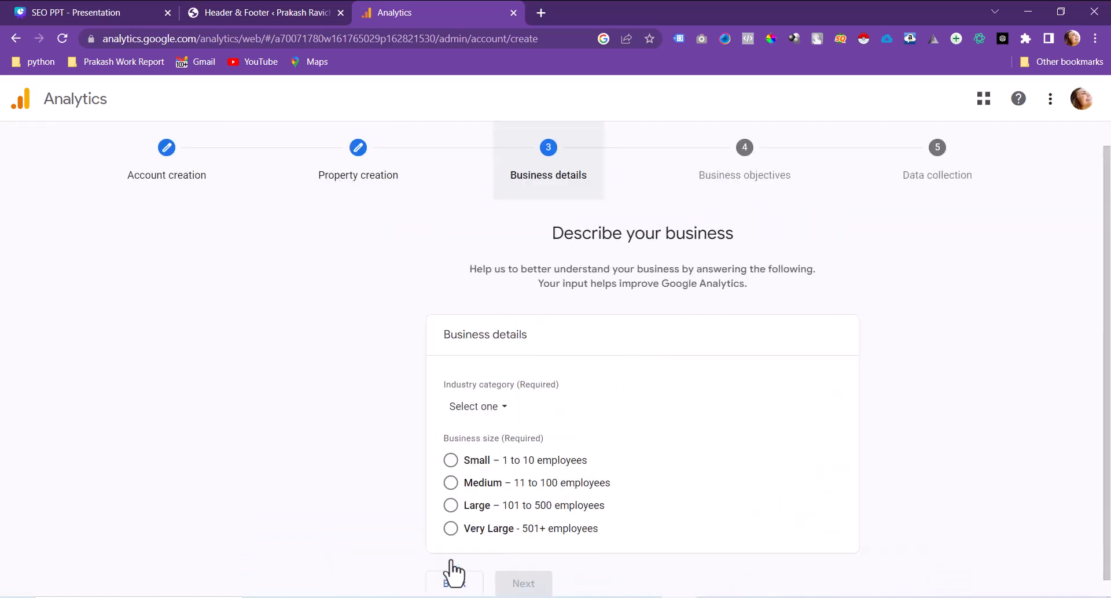
Step: Set business size to Medium, industry to Internet & Telecom, and tick the Generate leads objective
left_click(393, 462)
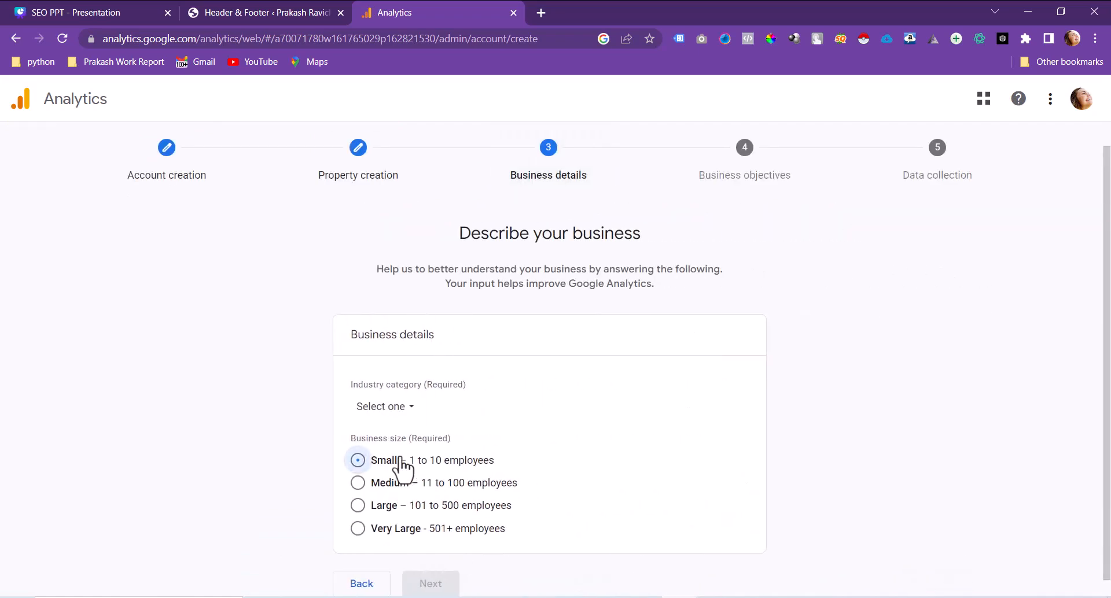
left_click(438, 489)
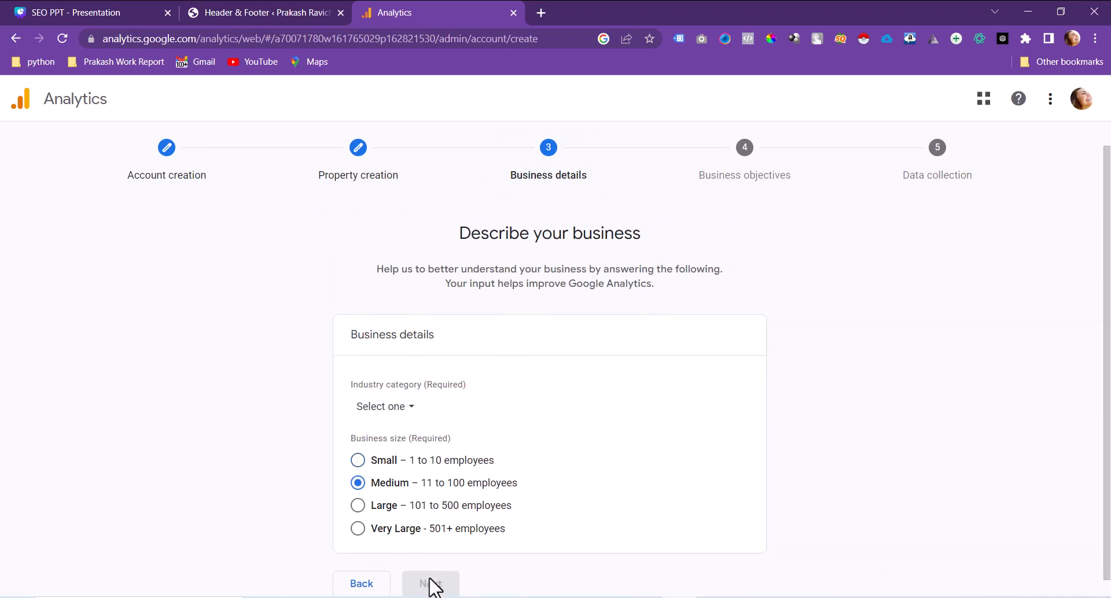
scroll(440, 555, "down", 1)
left_click(414, 388)
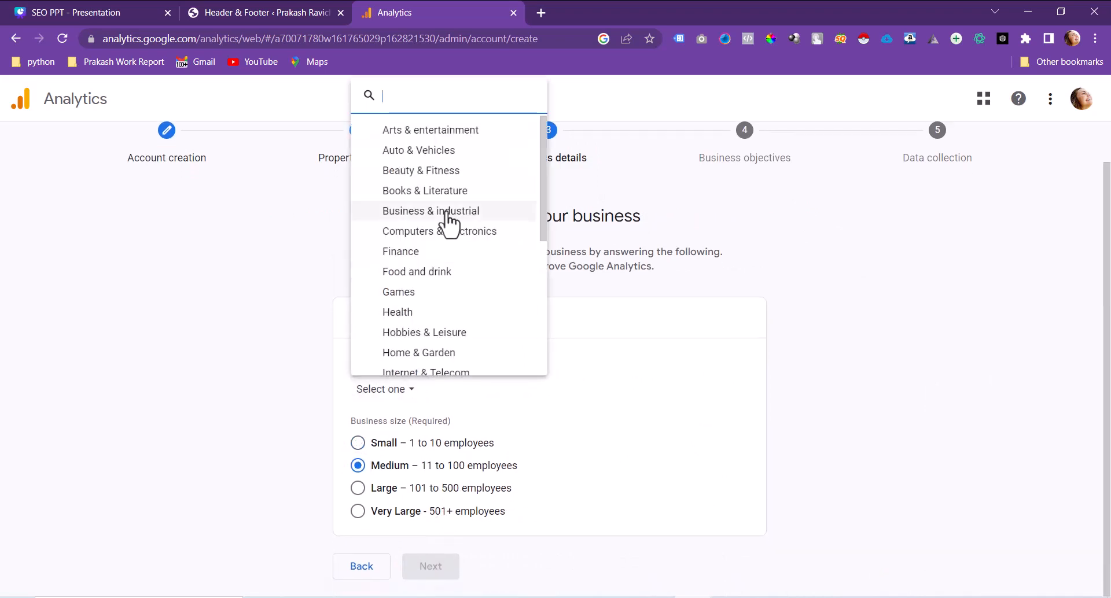
type("mark")
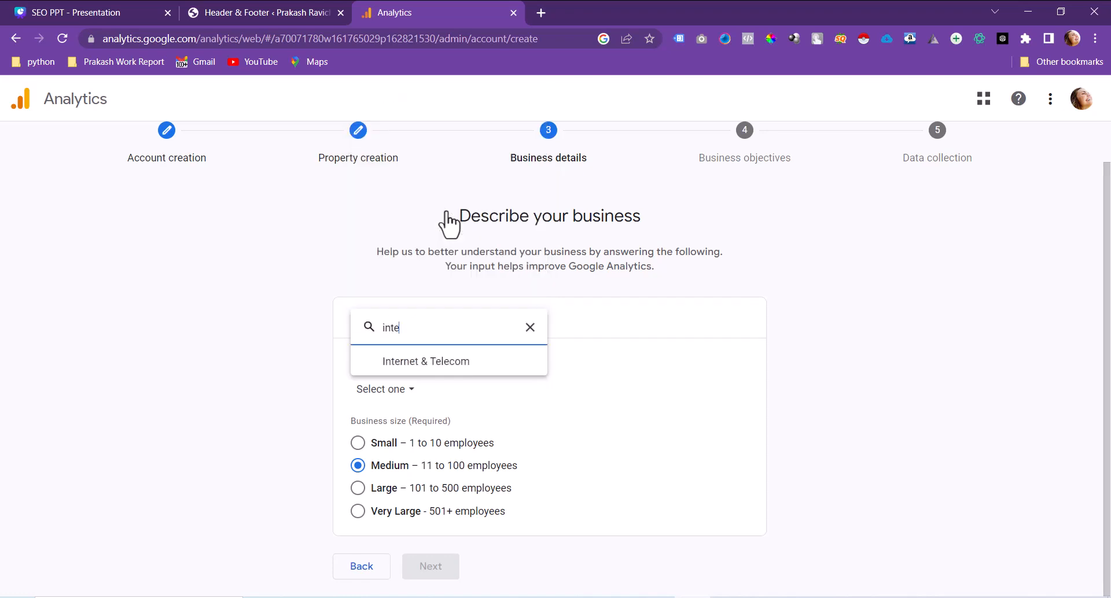
left_click(438, 362)
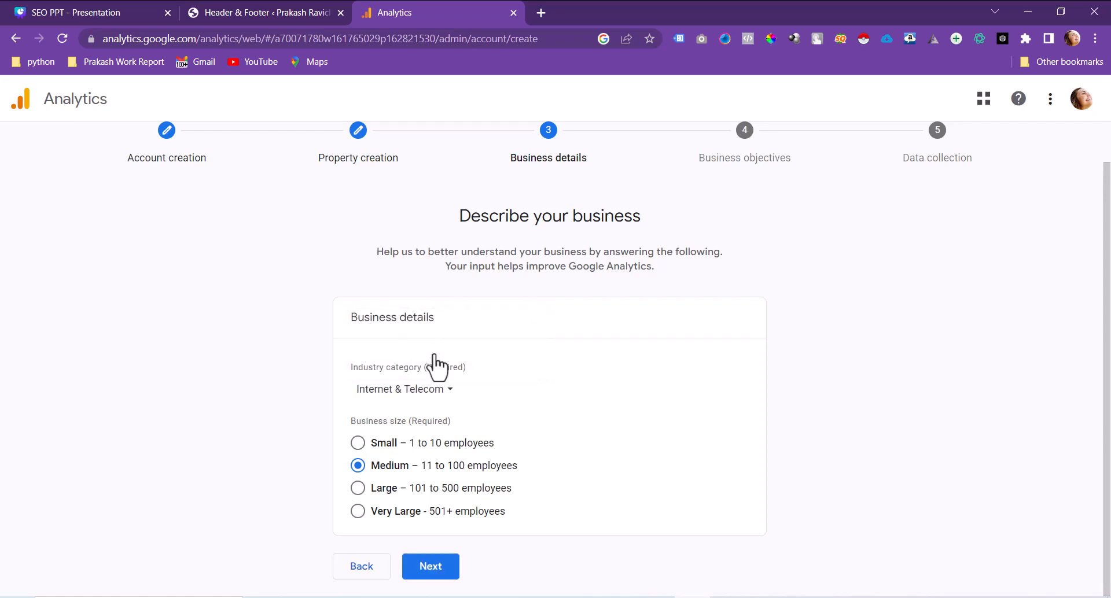
left_click(433, 566)
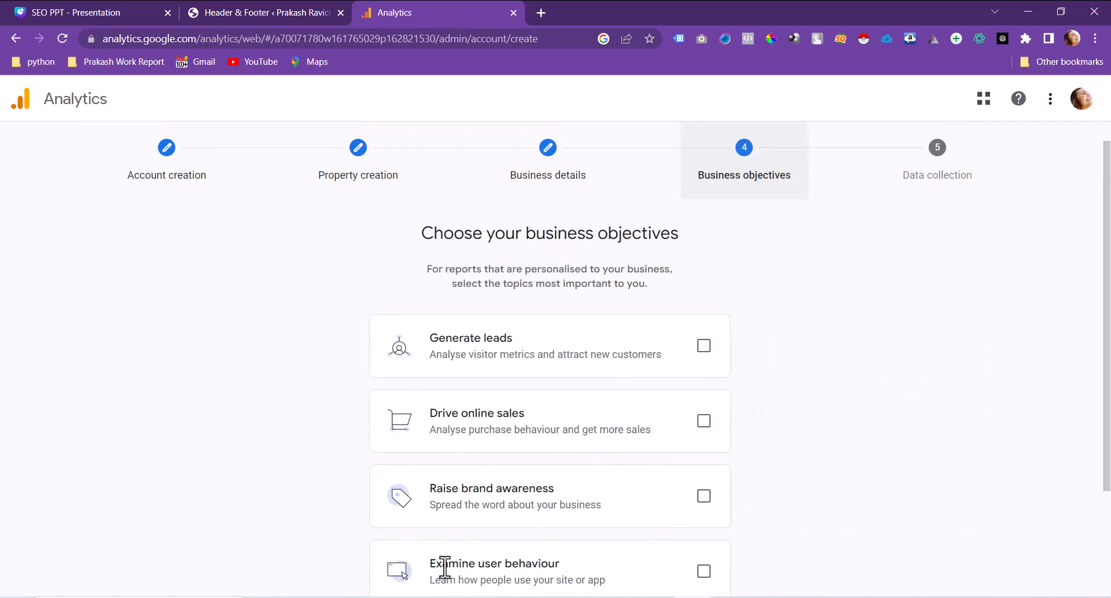
left_click(703, 346)
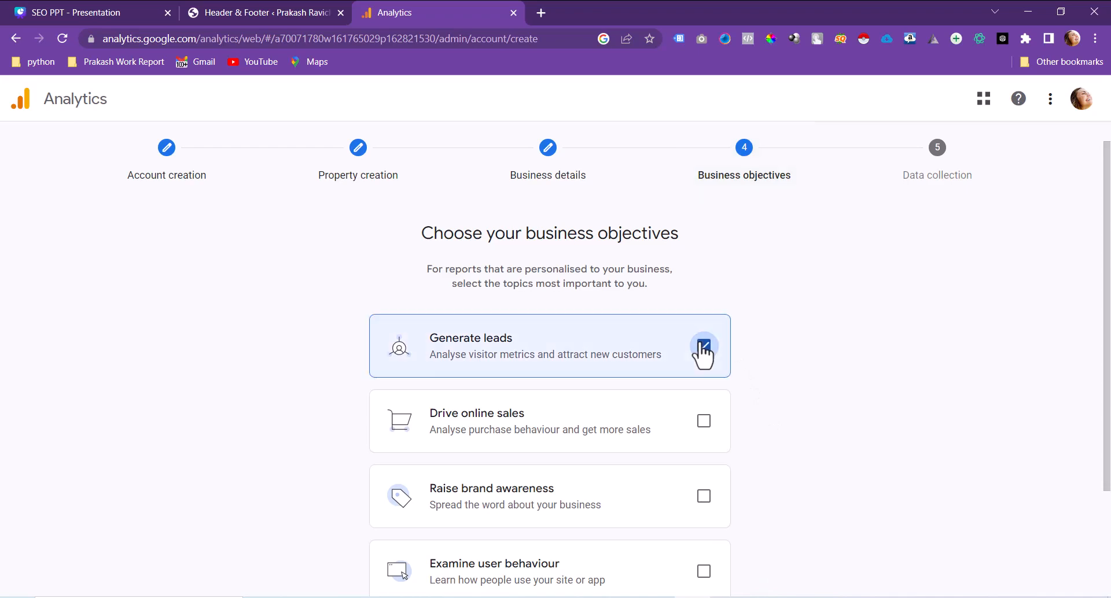
scroll(967, 402, "down", 3)
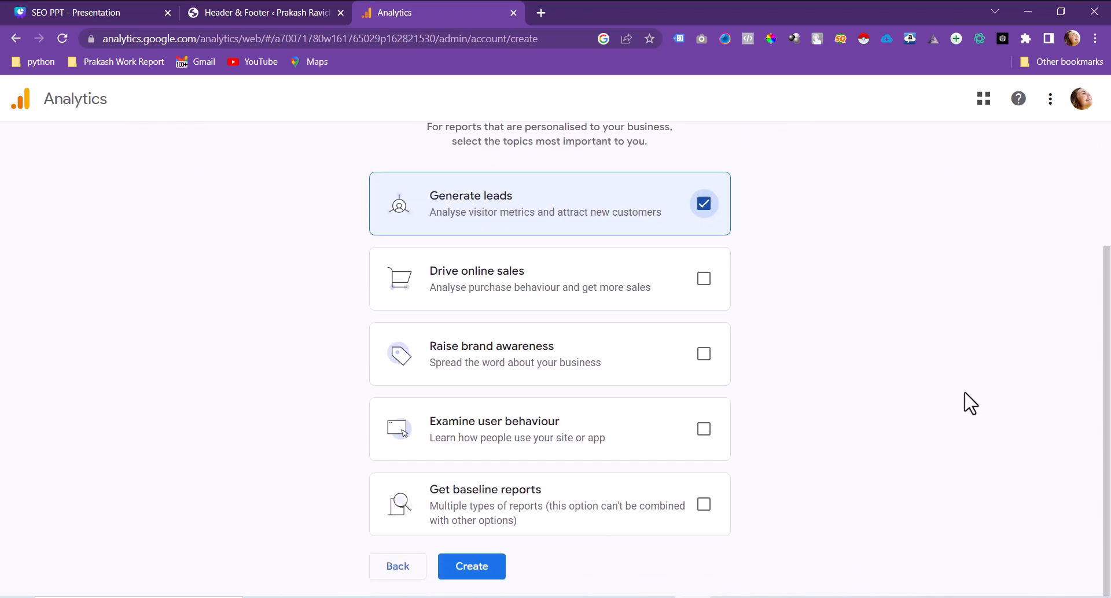
Step: Create the account, accepting the GDPR, Analytics and controller data protection terms
left_click(472, 566)
left_click(357, 415)
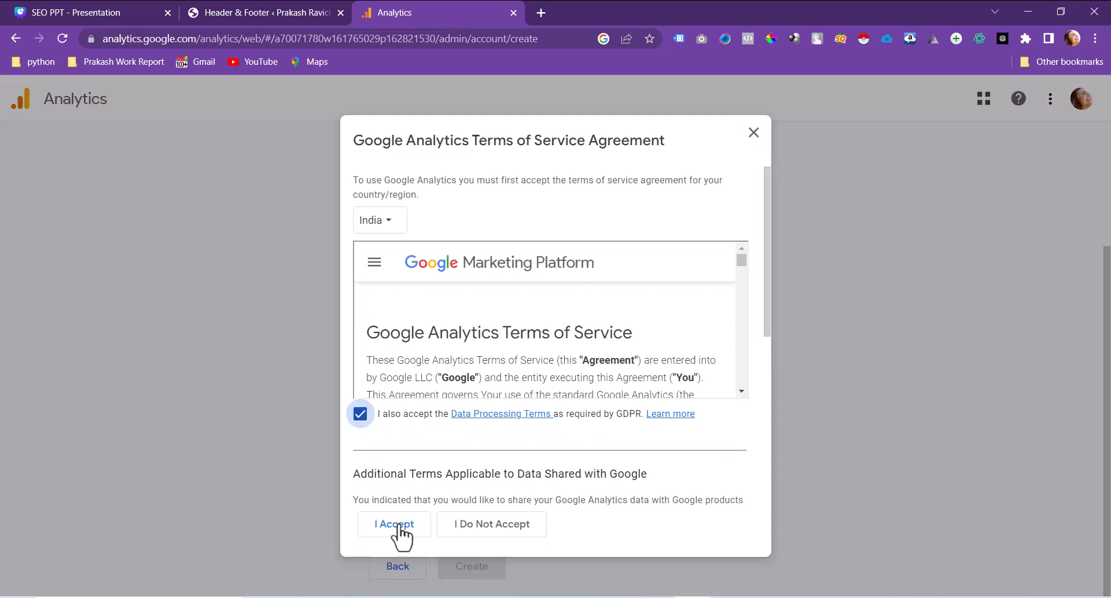
left_click(397, 524)
left_click(369, 448)
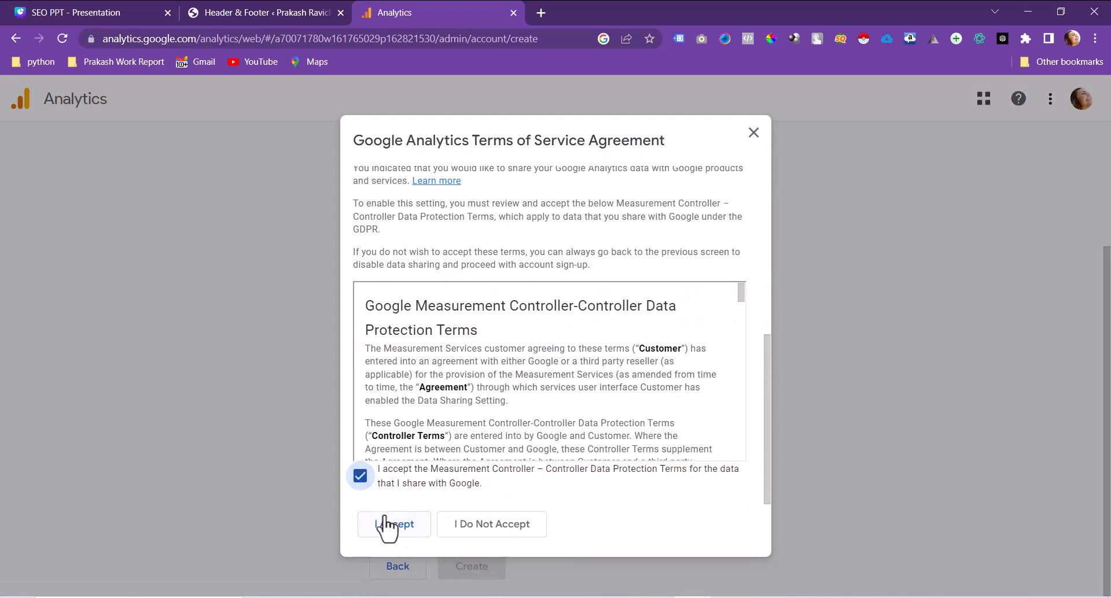
left_click(388, 526)
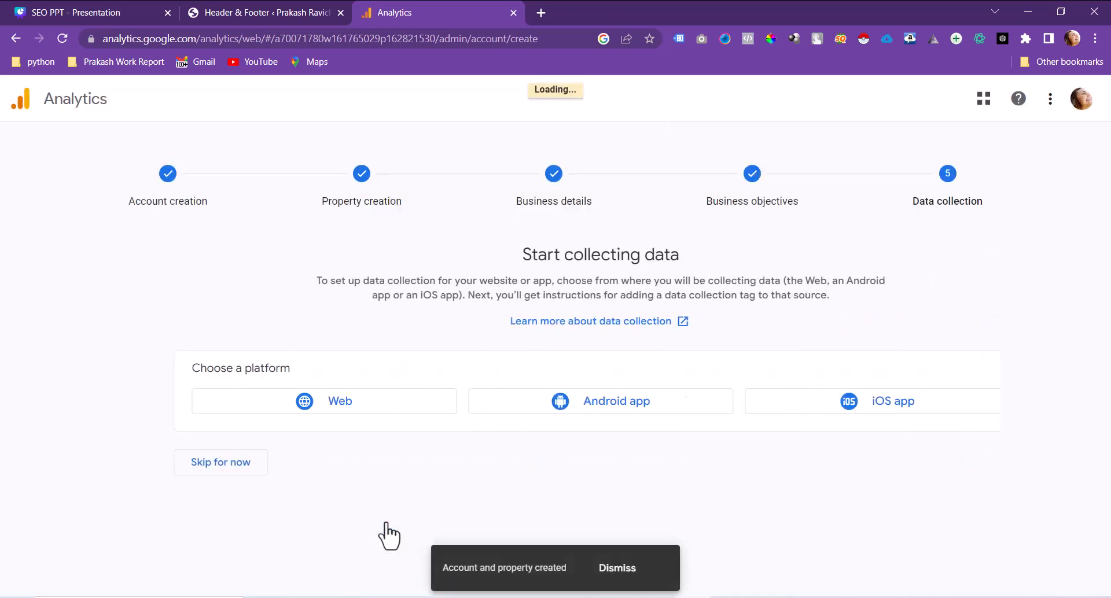
left_click(306, 410)
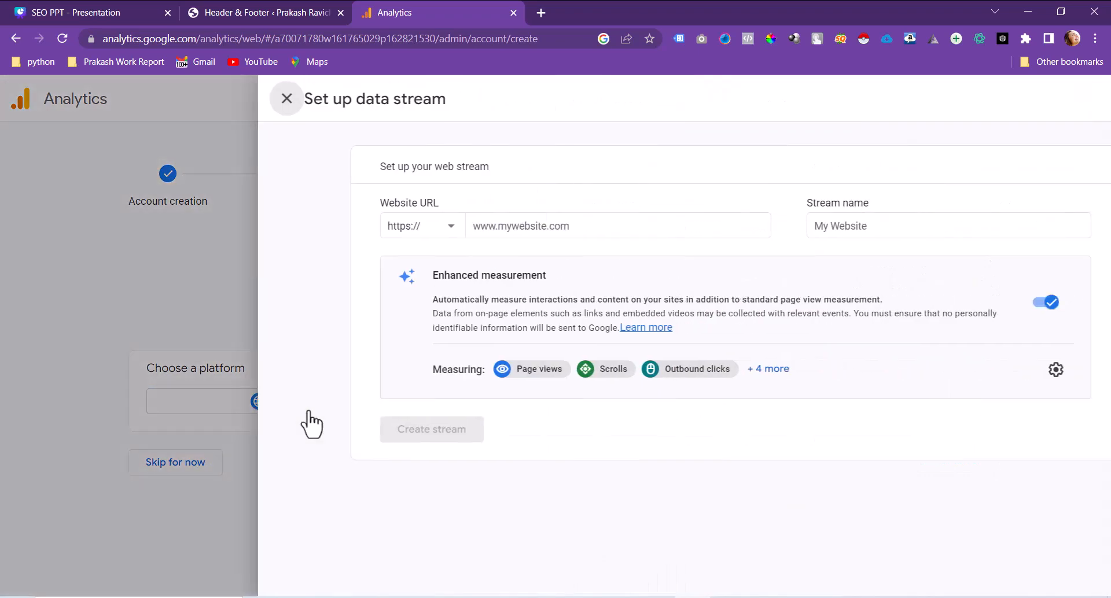
left_click(263, 9)
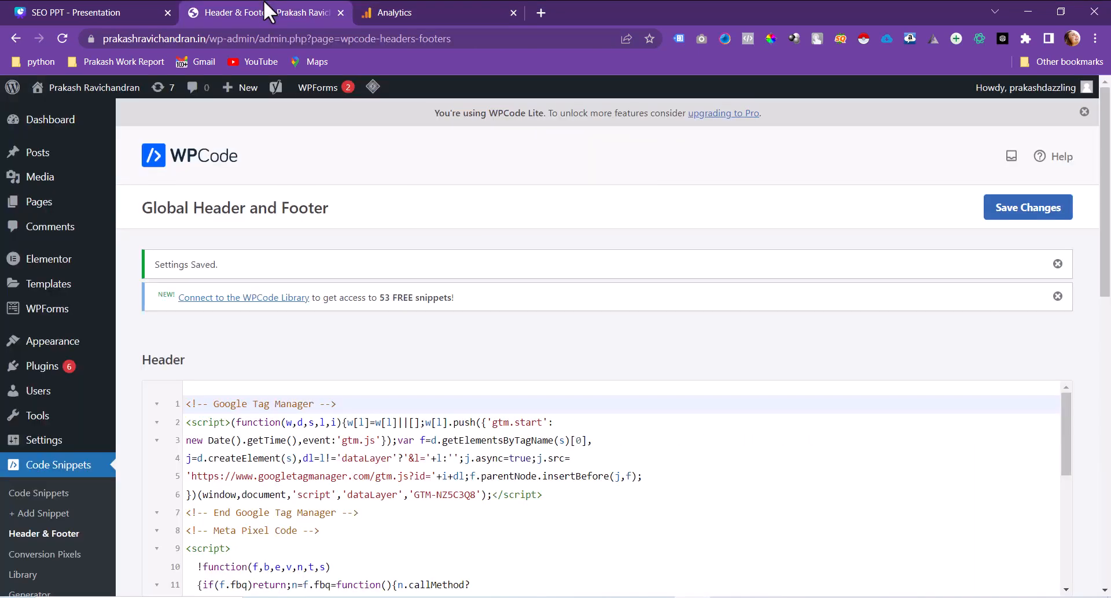
left_click_drag(206, 38, 110, 45)
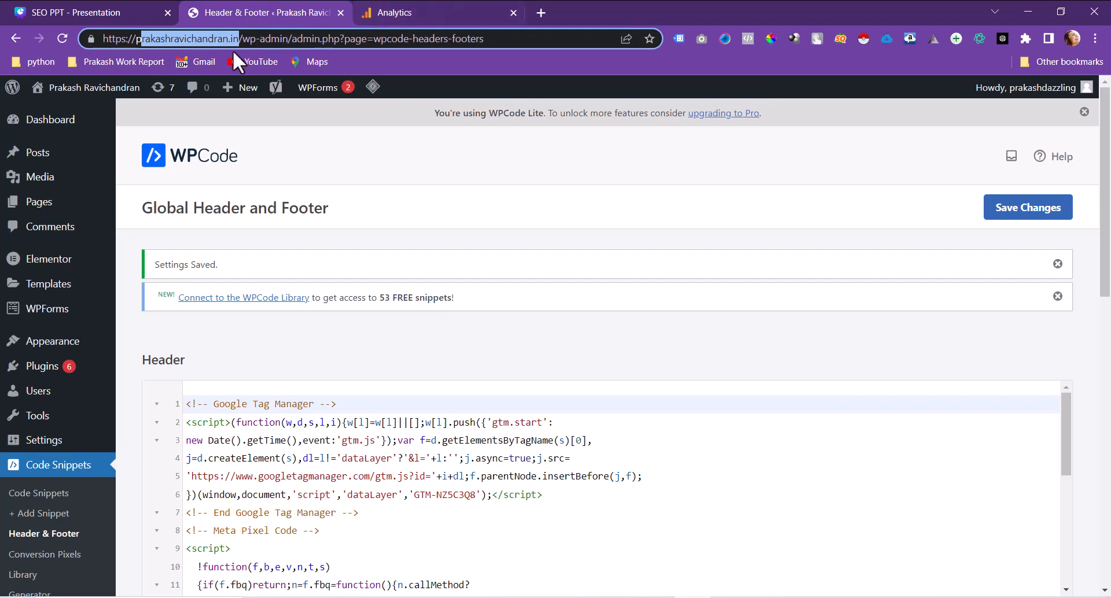
left_click_drag(240, 38, 63, 36)
key("ctrl+c")
left_click(445, 5)
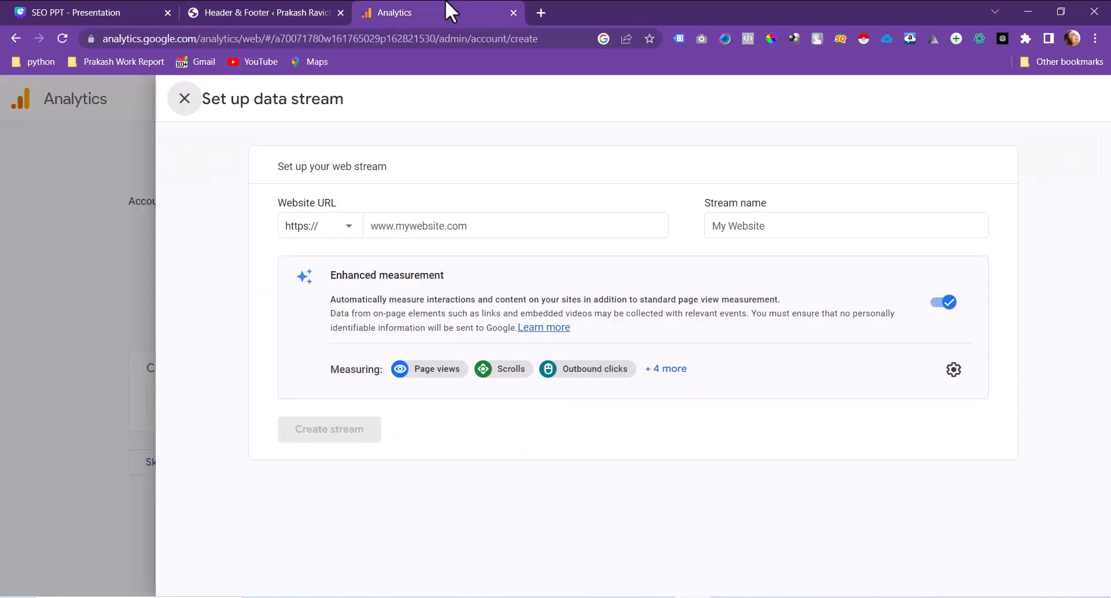
left_click(475, 226)
key("ctrl+v")
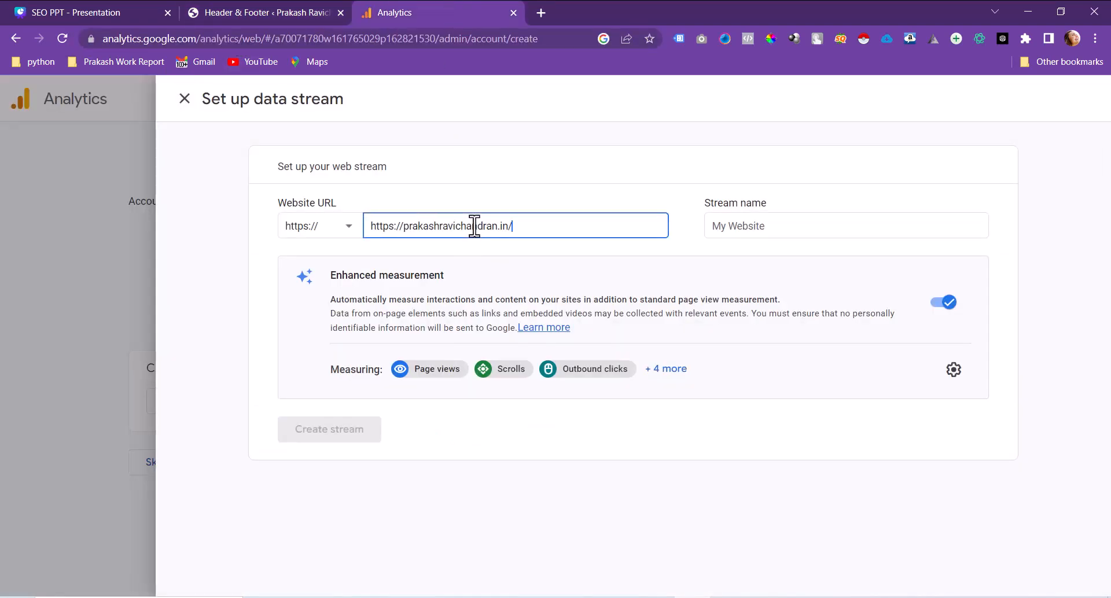
left_click_drag(402, 226, 362, 248)
key("BackSpace")
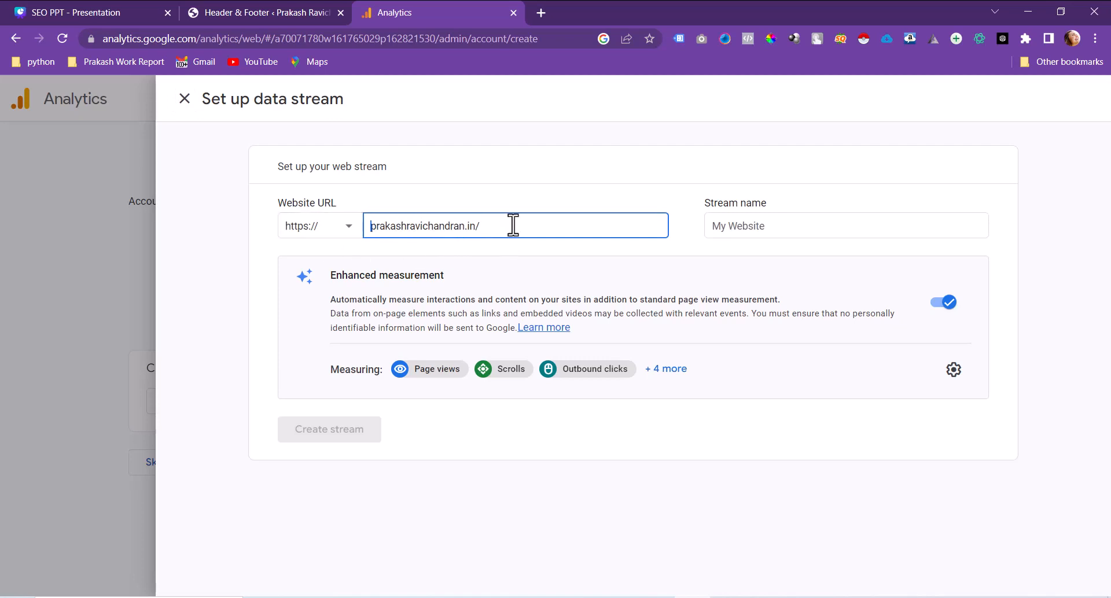
Step: Reuse the site name as the stream name
left_click(829, 225)
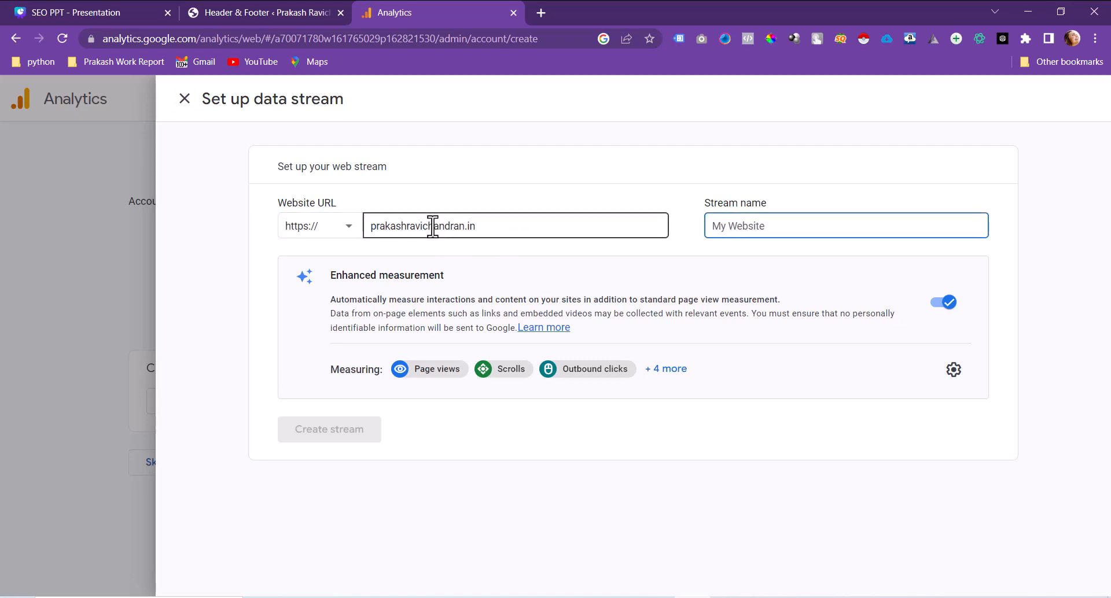
left_click_drag(465, 226, 312, 240)
key("ctrl+c")
left_click(877, 225)
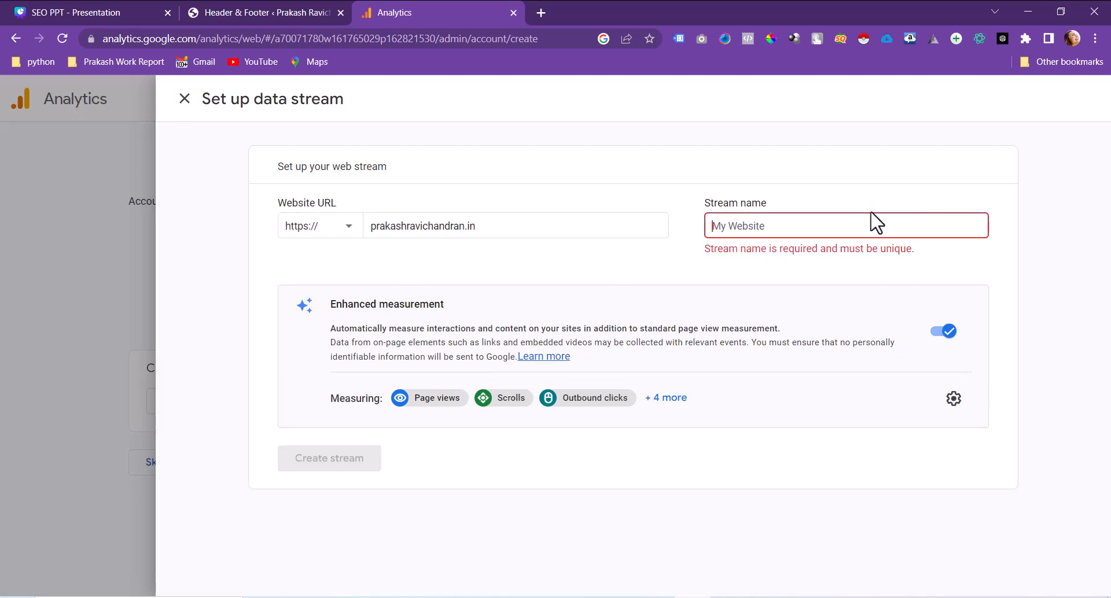
key("ctrl+v")
Step: Create the web stream and dismiss the installation instructions to view its measurement ID
left_click(370, 437)
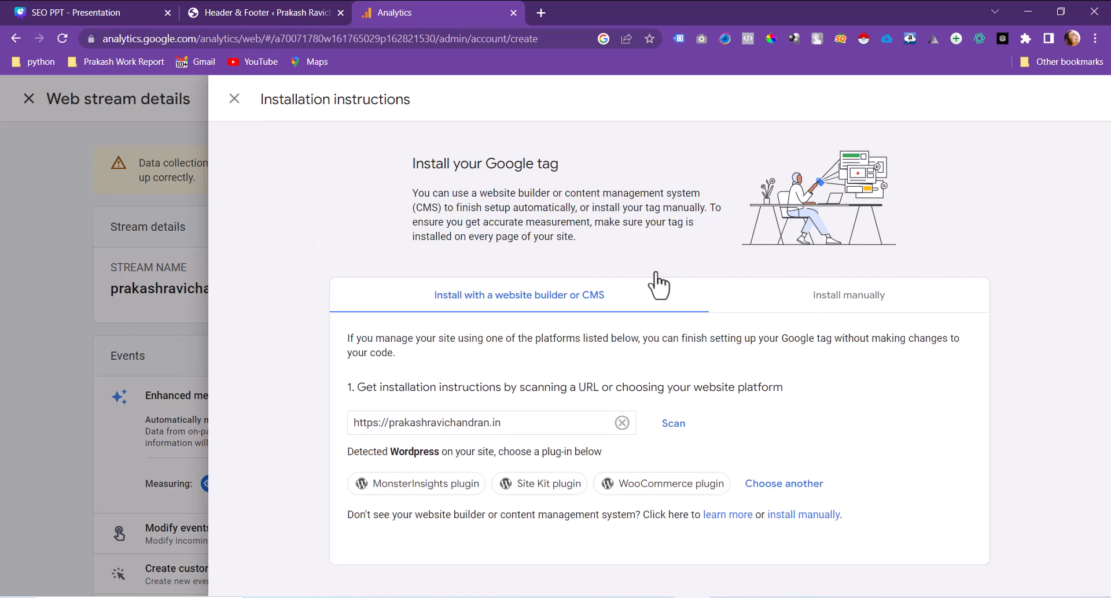
left_click(234, 99)
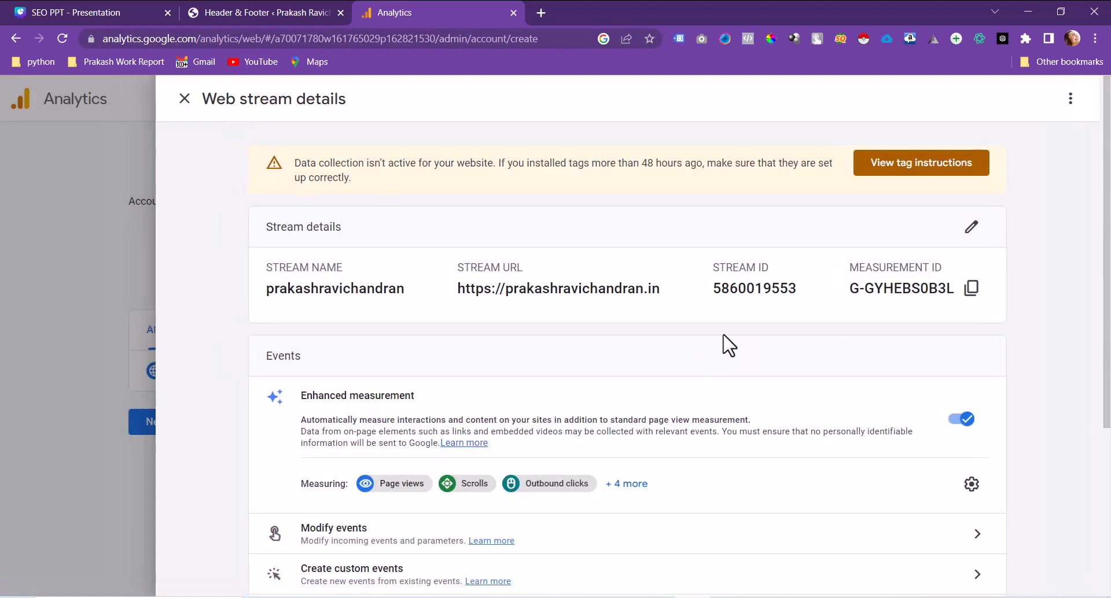
Step: Search 'google tag manger' in a new tab and open the official Google Tag Manager site
left_click(542, 13)
type("google tag manger")
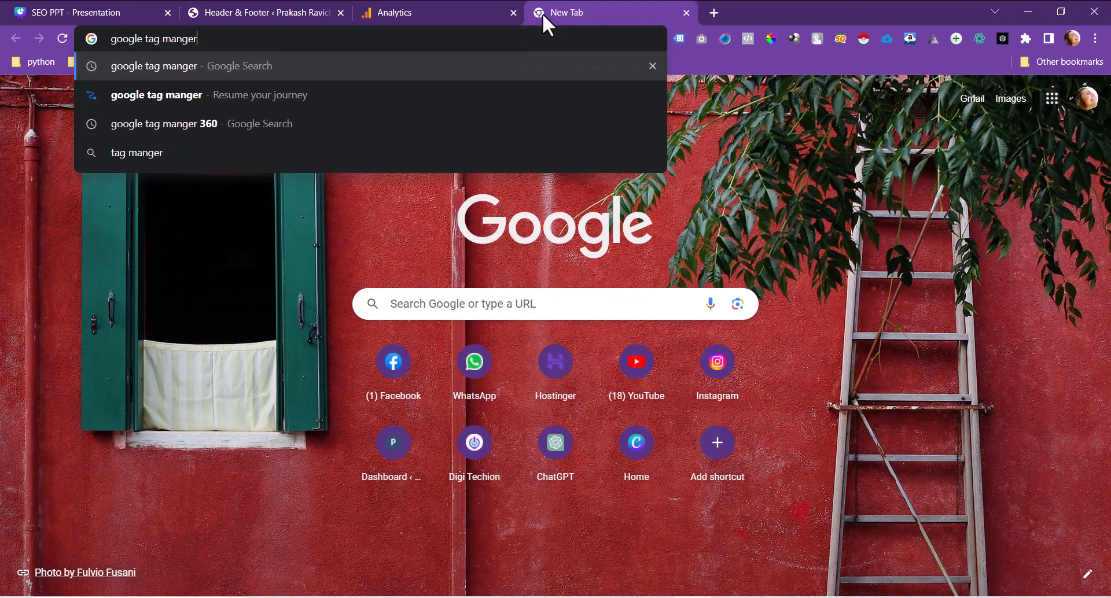
key("Return")
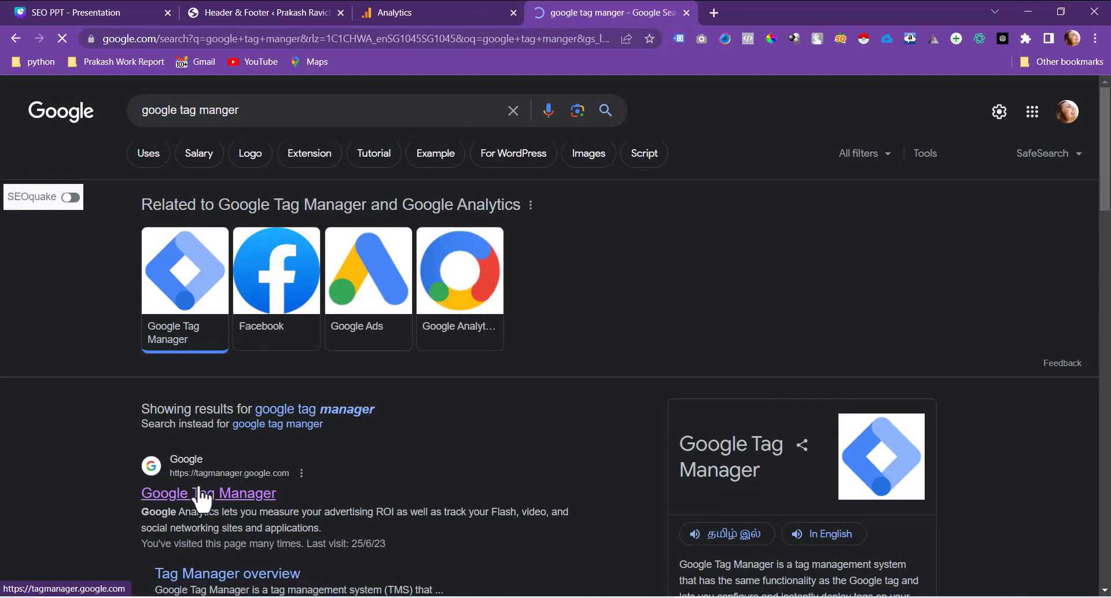
left_click(199, 492)
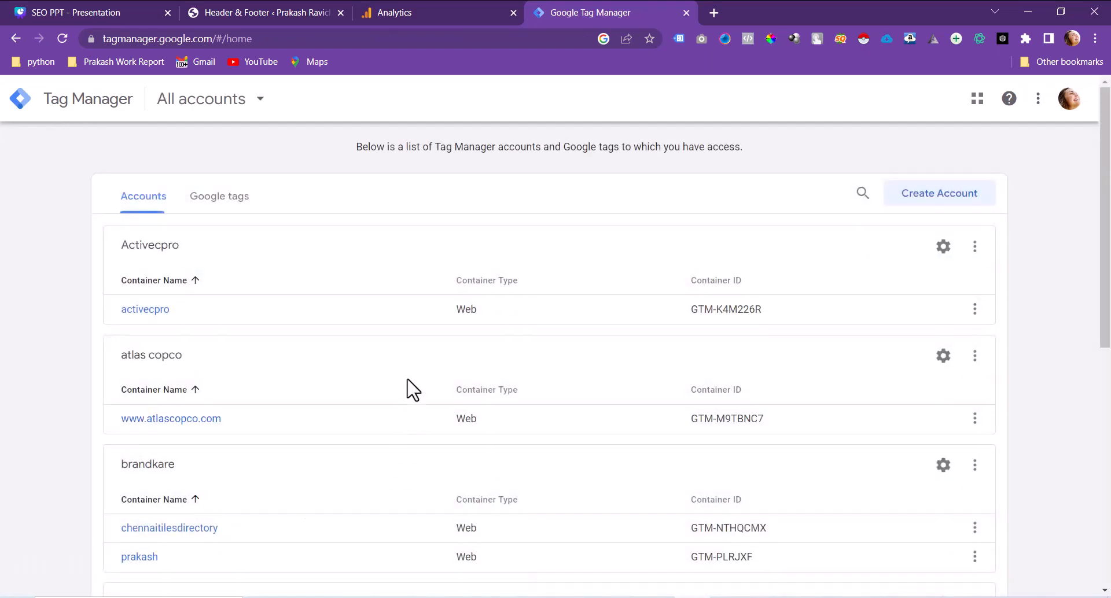
Step: Locate and select the Digi Techion container ID in the Tag Manager accounts list
scroll(410, 389, "down", 2)
scroll(410, 389, "down", 6)
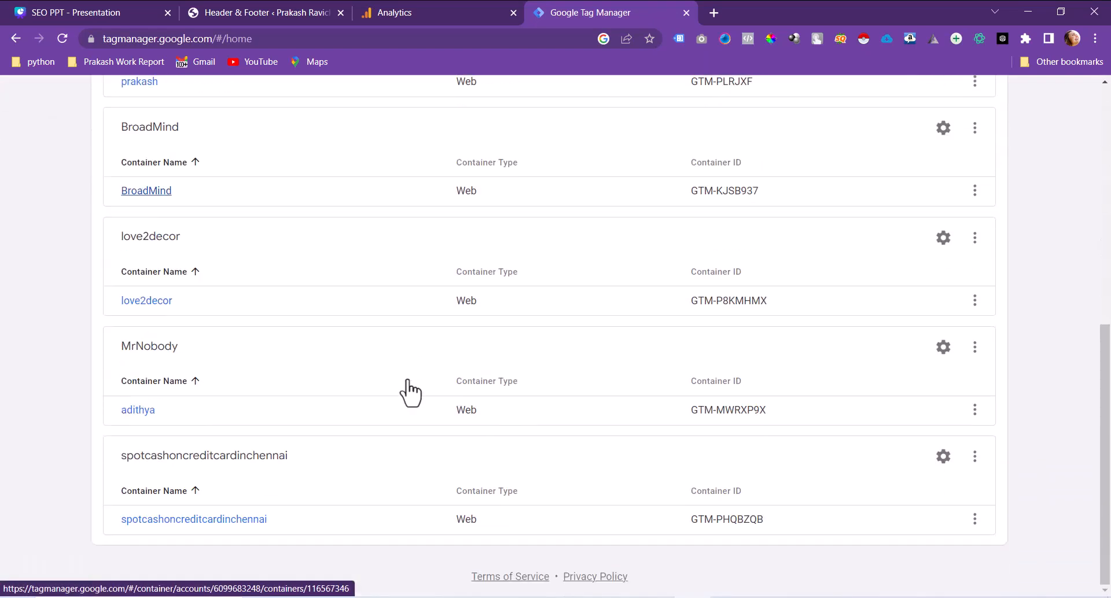
scroll(410, 393, "up", 4)
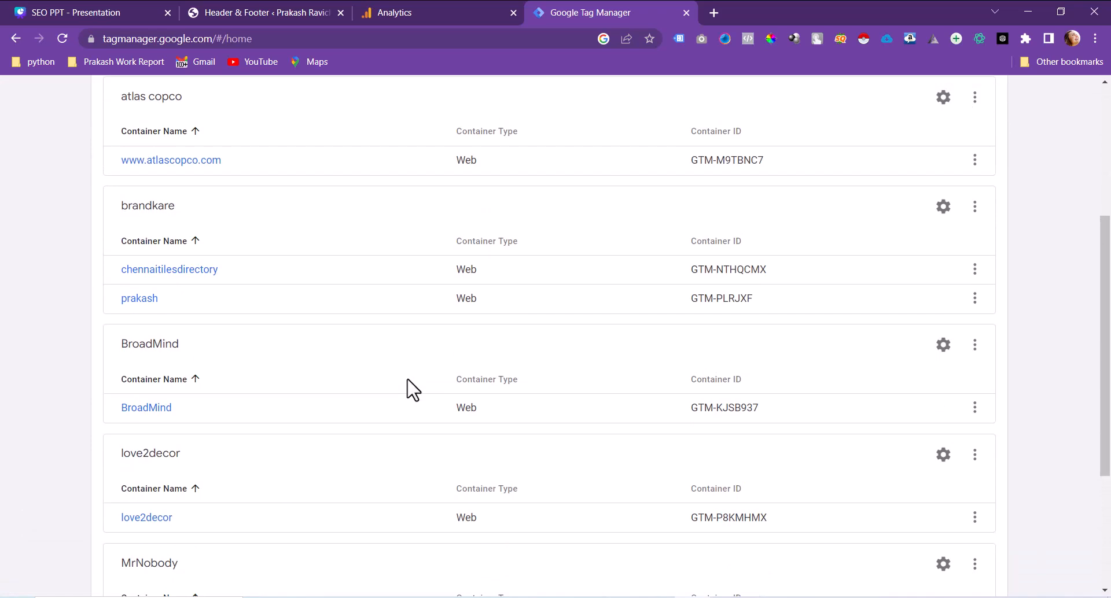
scroll(410, 389, "up", 5)
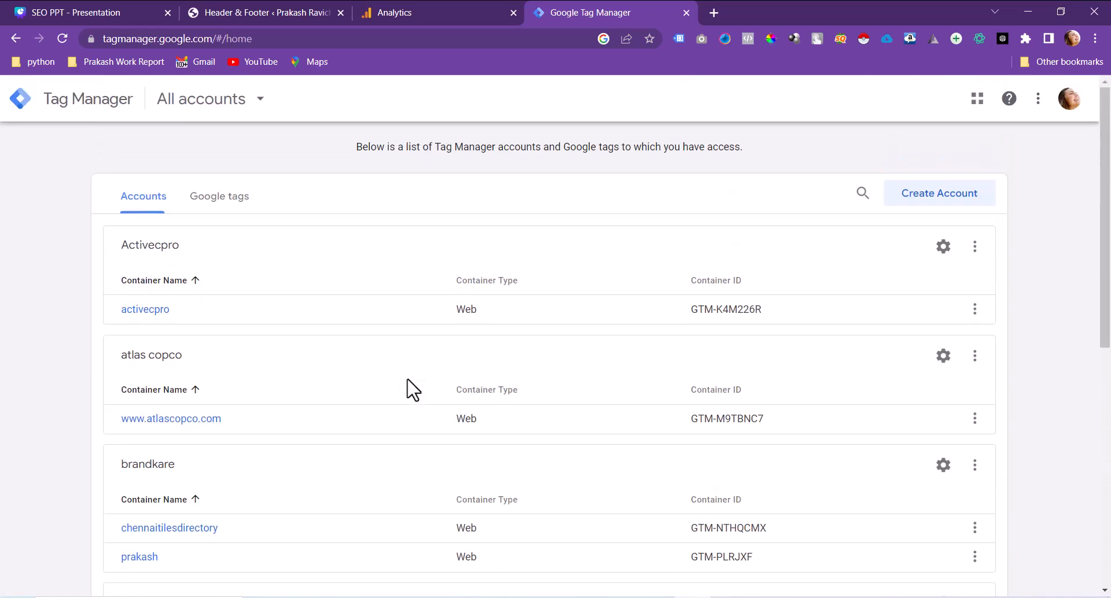
key("alt+Tab")
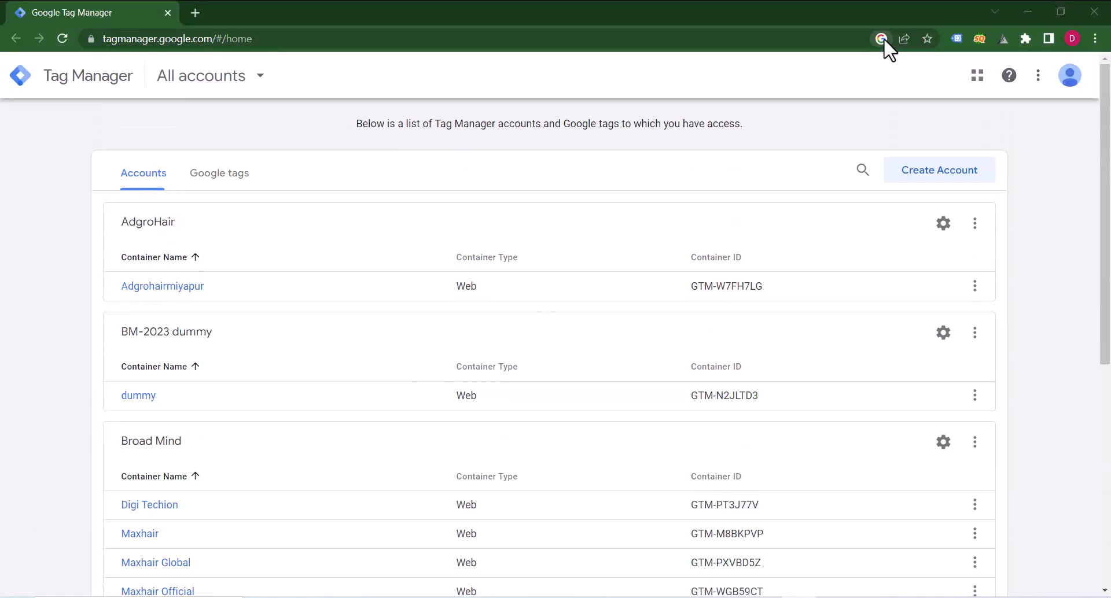
scroll(270, 166, "down", 6)
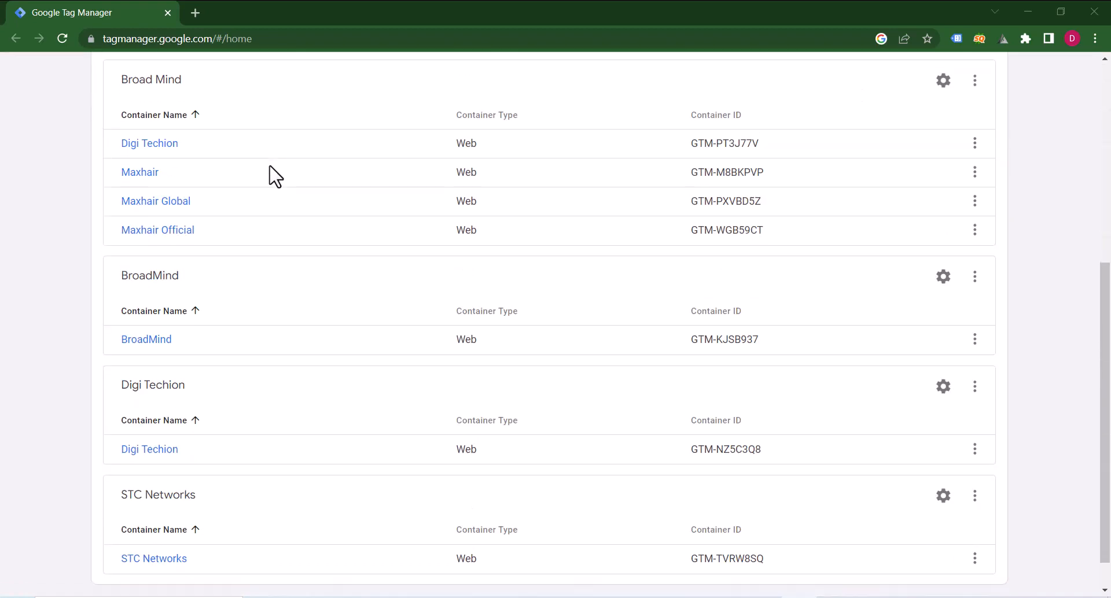
left_click_drag(767, 452, 689, 450)
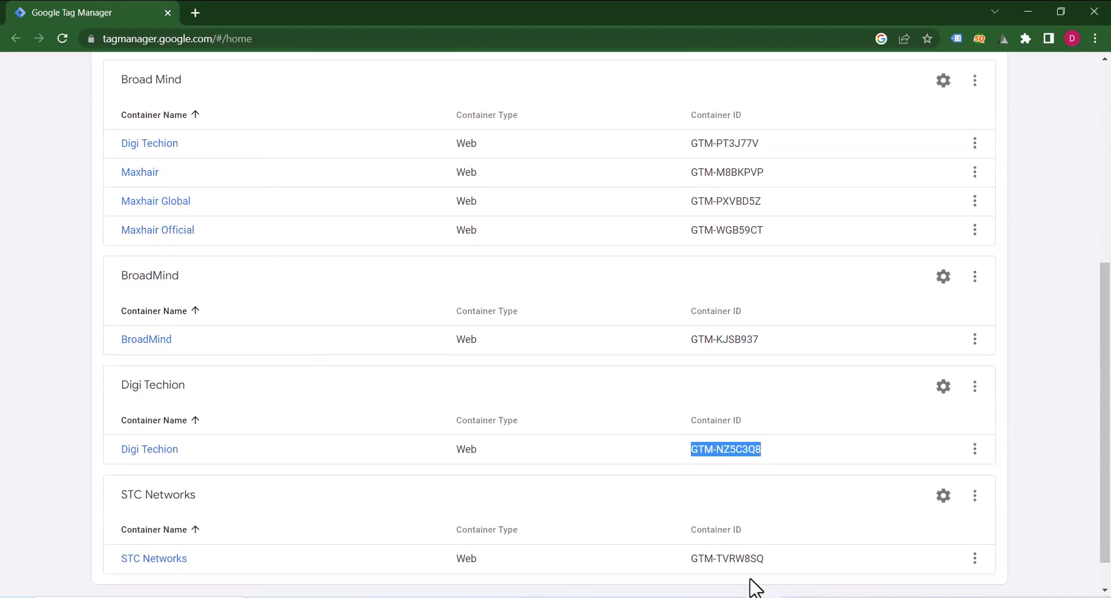
Step: Match it against the ID in the WordPress header code, then open the Digi Techion workspace
key("alt+Tab")
left_click(280, 3)
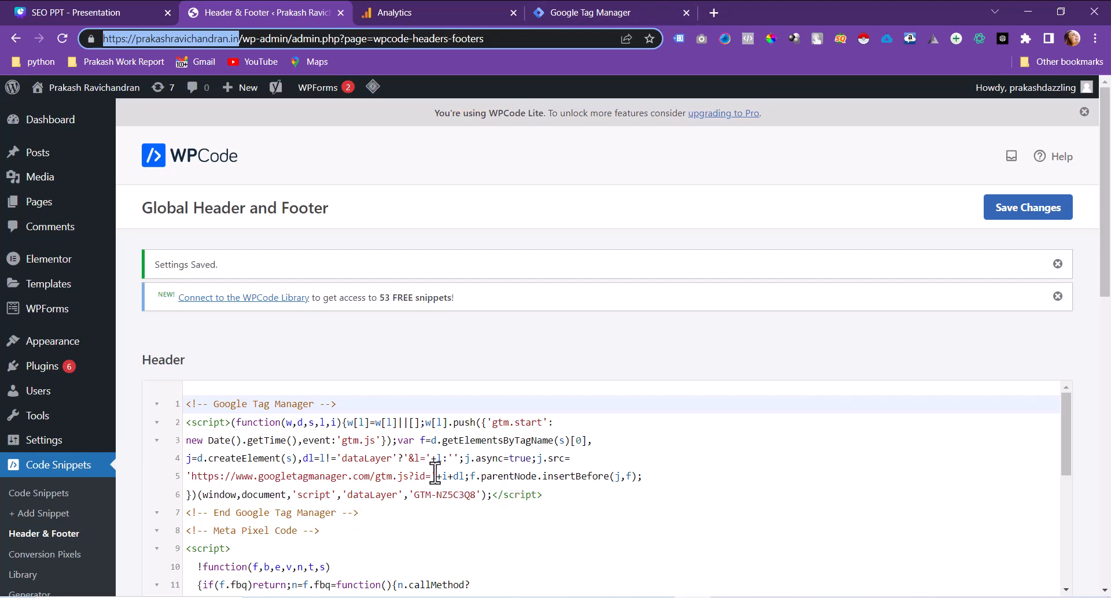
double_click(441, 496)
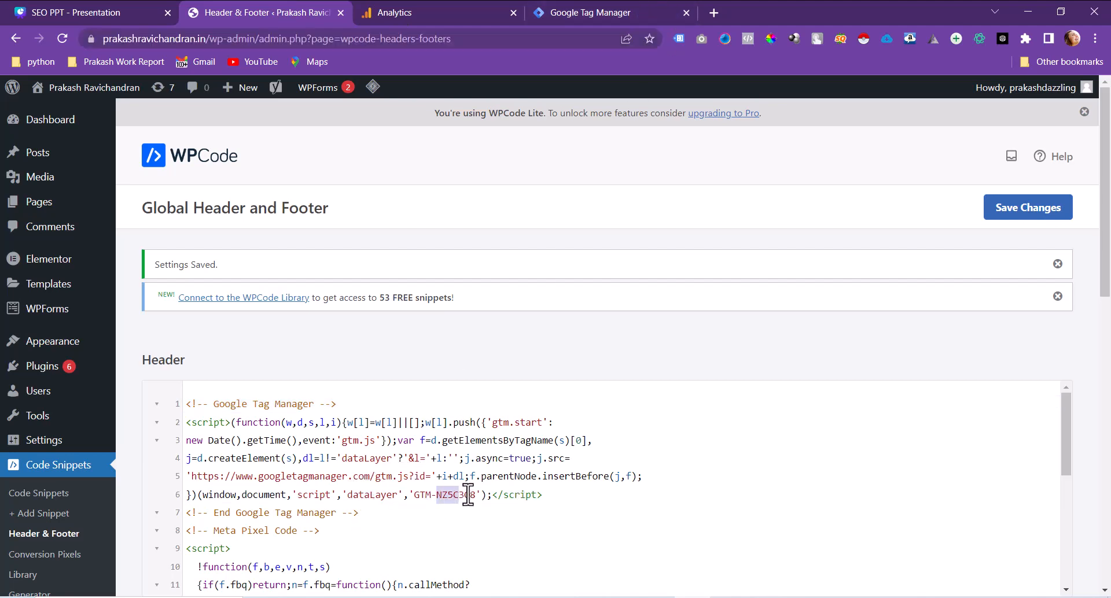
key("alt+Tab")
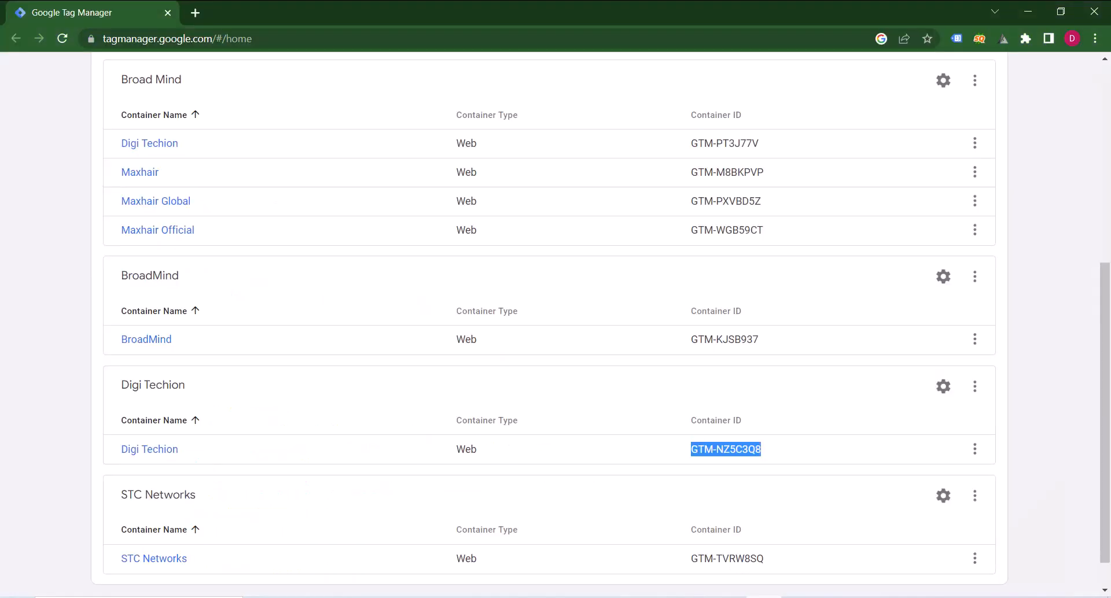
left_click(155, 453)
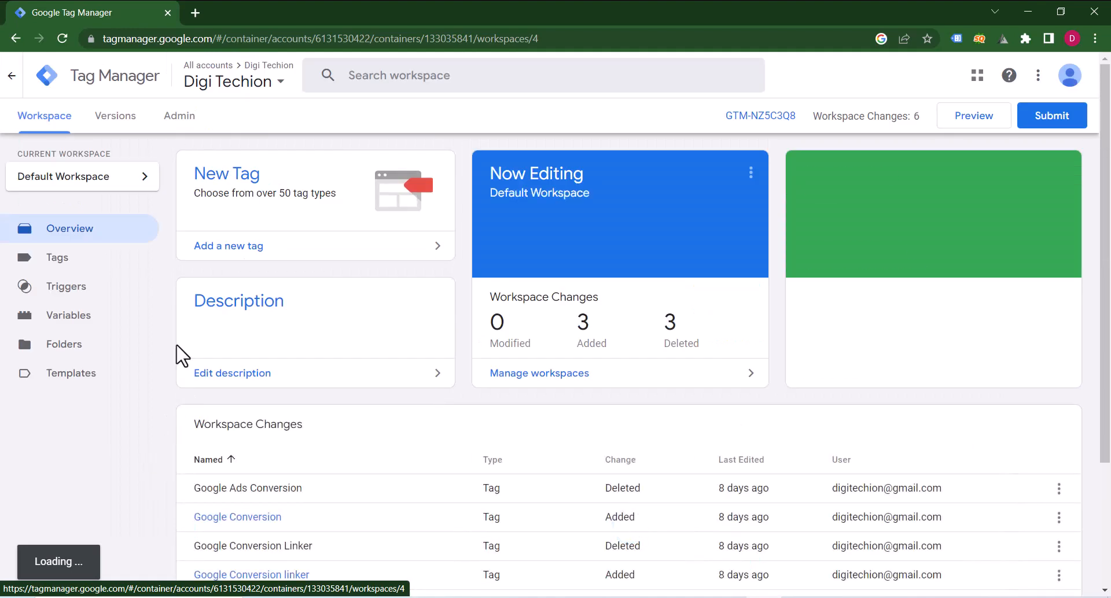
Step: Create a new tag named Google Analytics of type GA4 Configuration
left_click(85, 263)
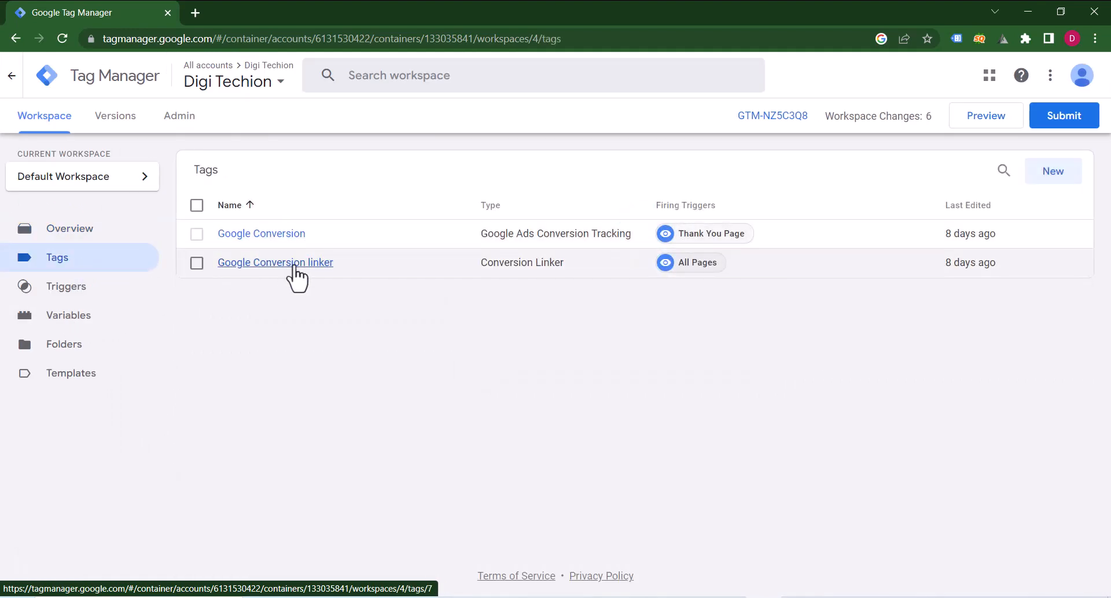
left_click(1057, 175)
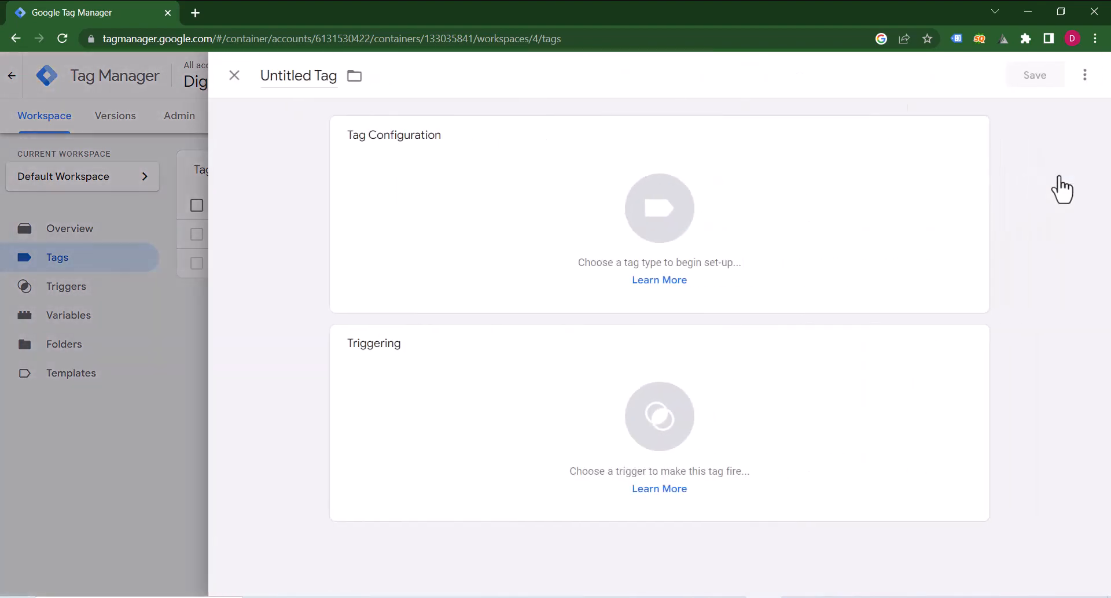
left_click(299, 75)
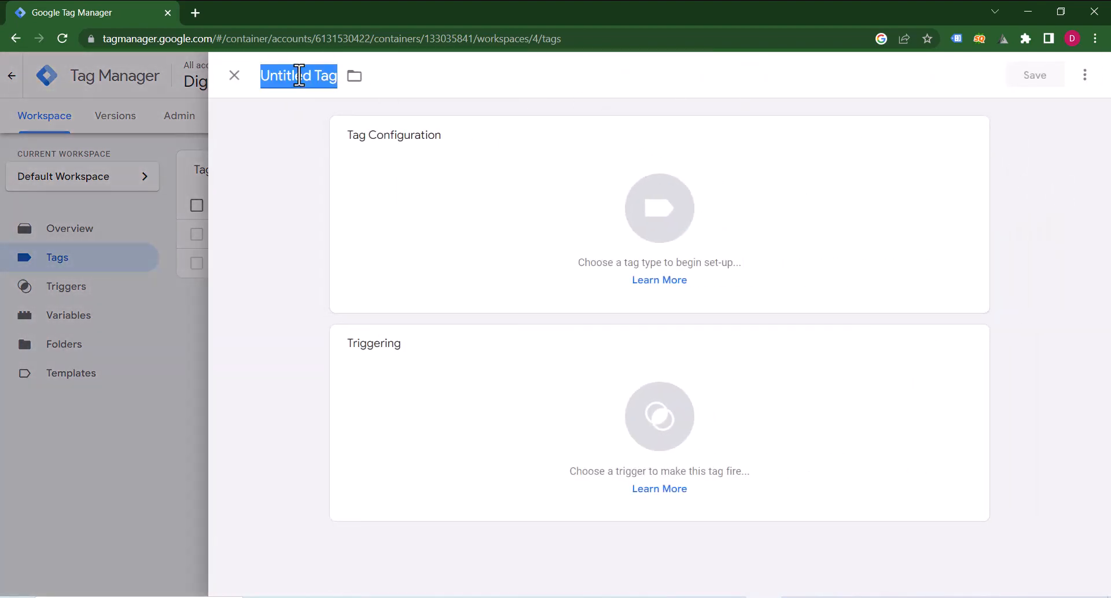
type("Google Analytics")
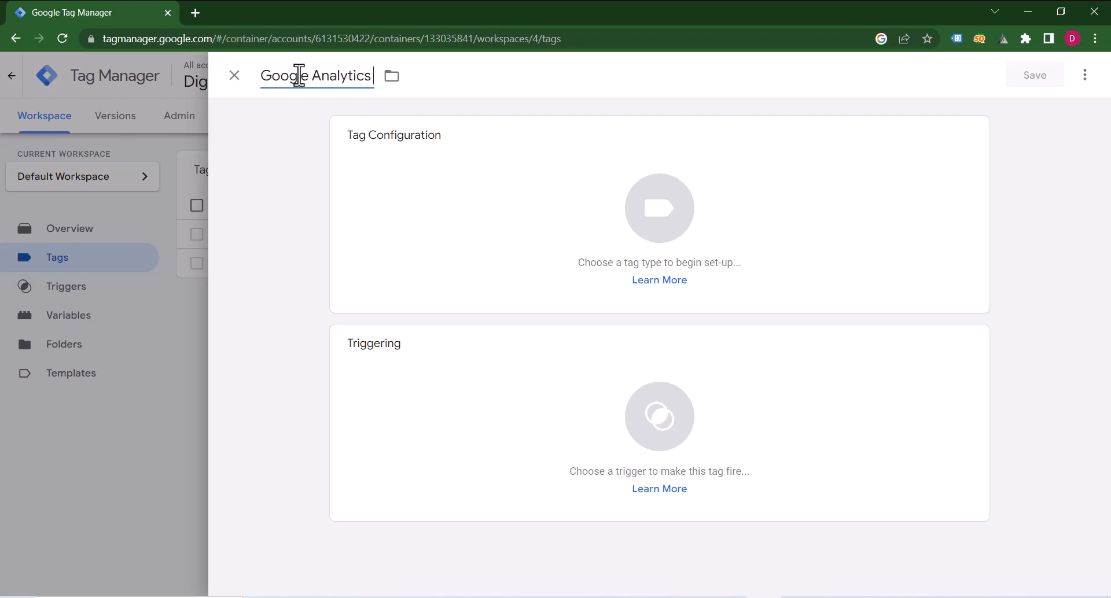
left_click(622, 231)
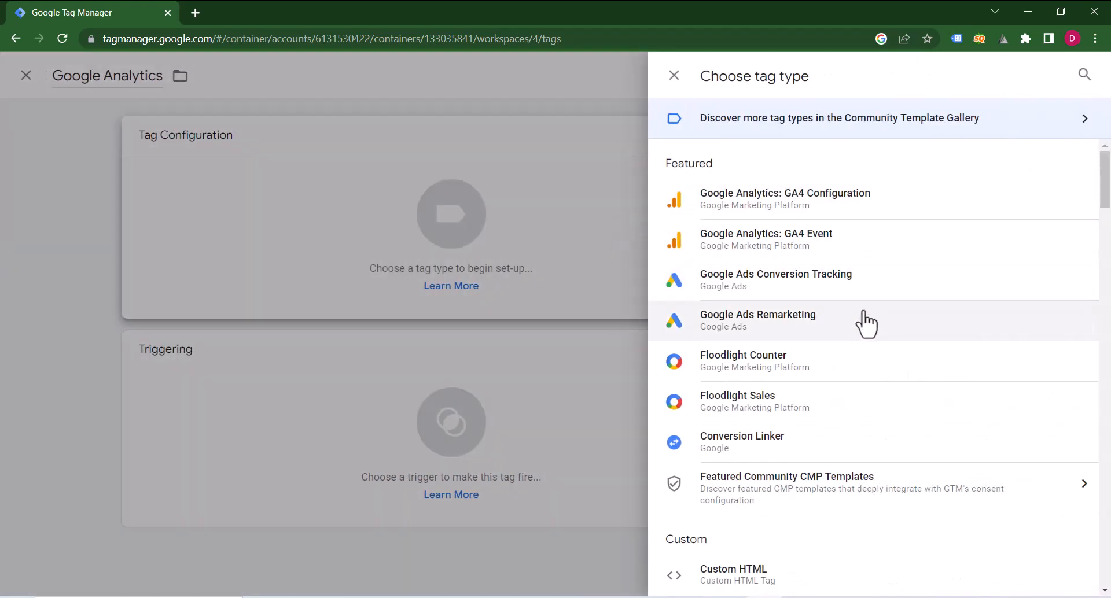
left_click(849, 213)
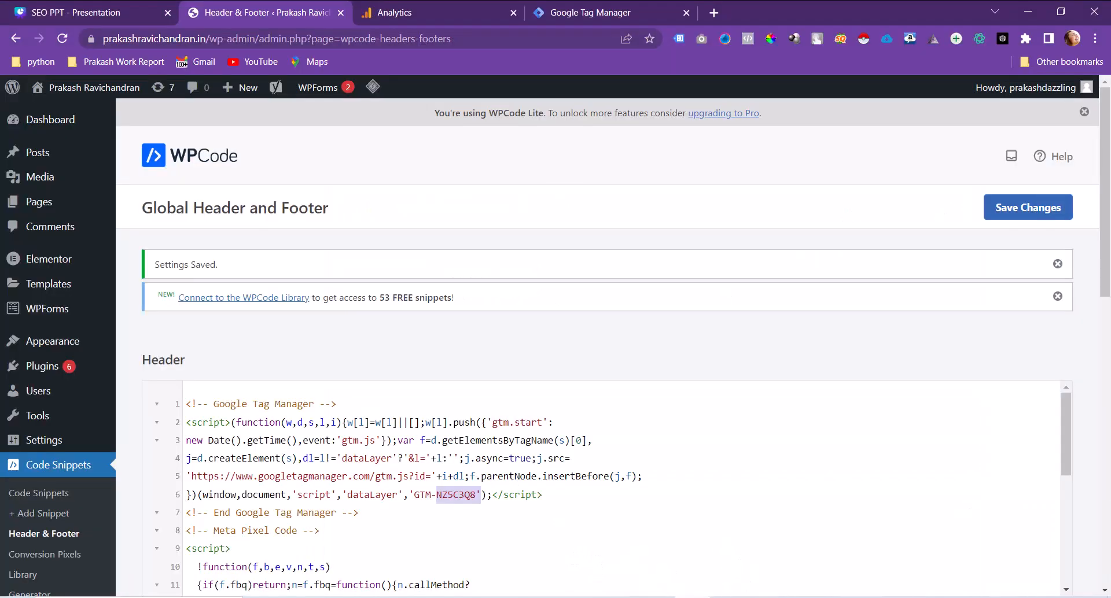
Step: Paste the stream's measurement ID, set the All Pages trigger, and save the tag
left_click(382, 12)
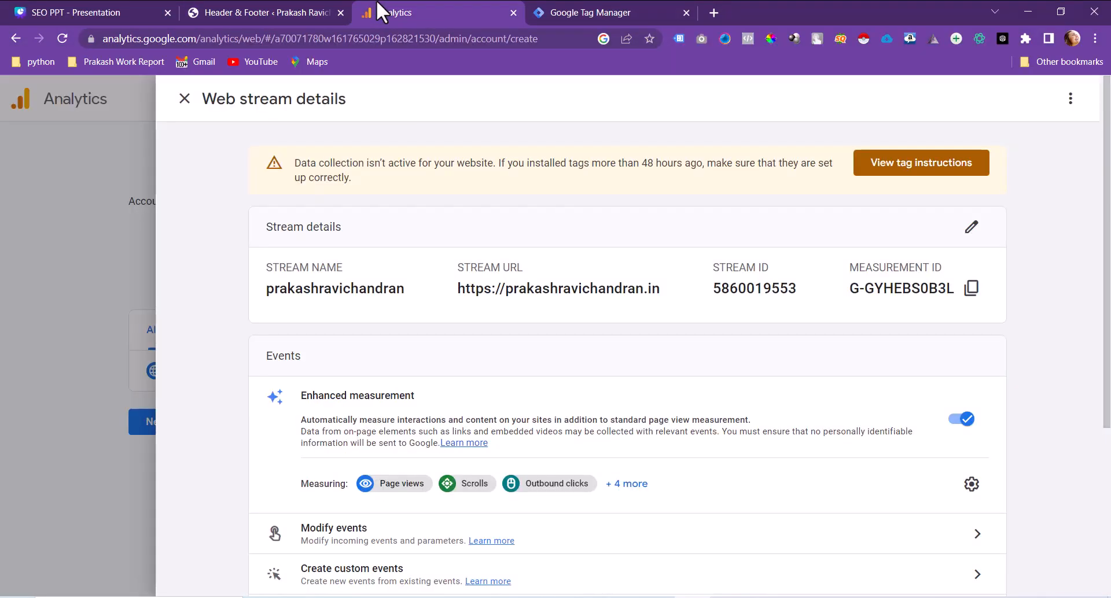
left_click(972, 287)
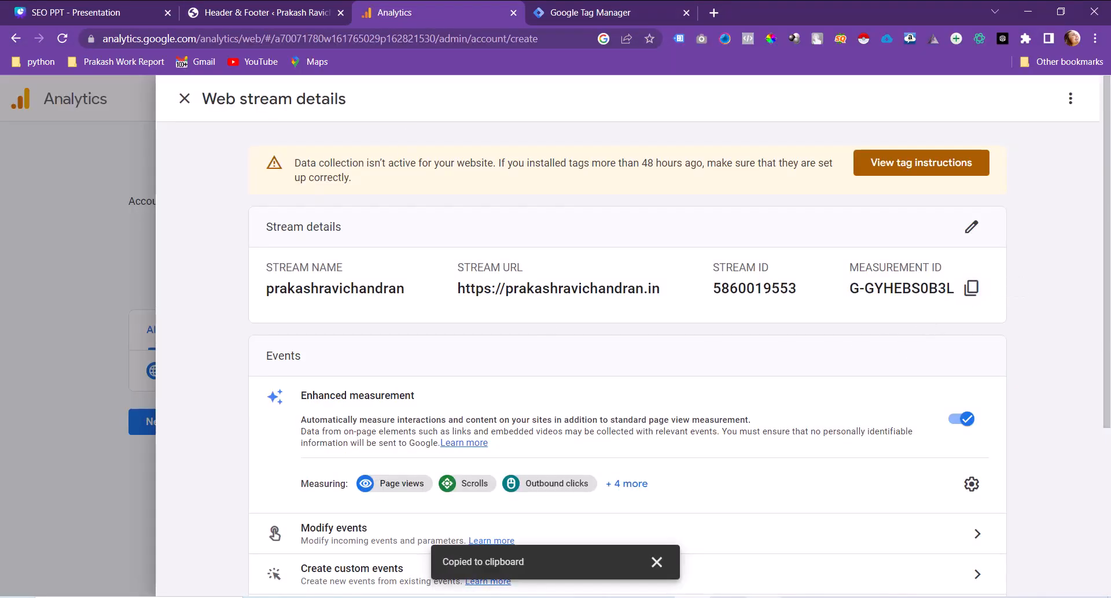
key("alt+Tab")
left_click(411, 280)
key("ctrl+v")
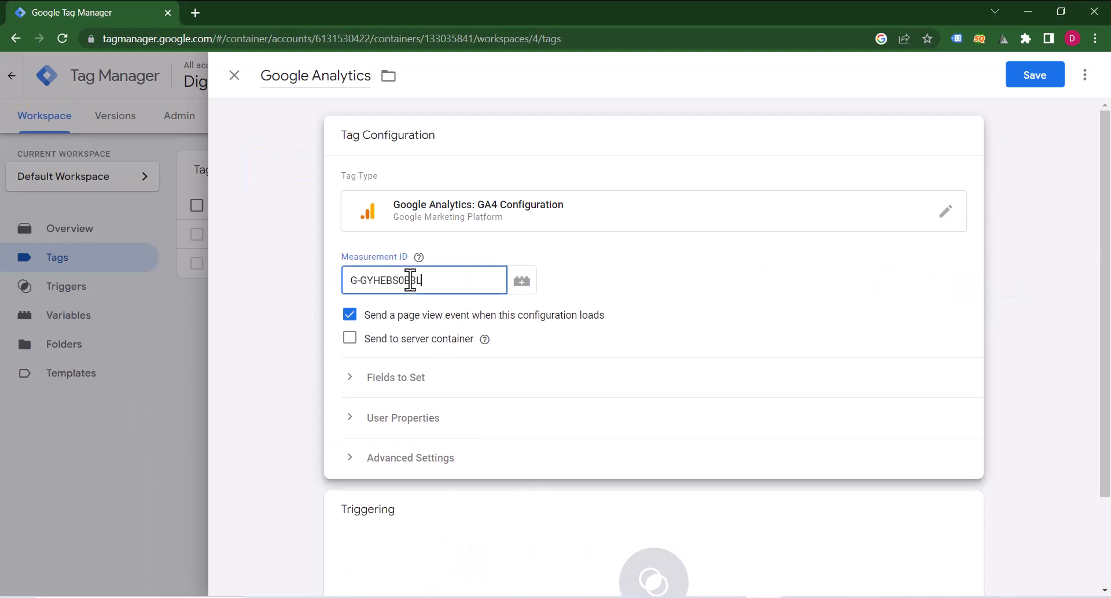
scroll(748, 327, "down", 2)
left_click(689, 463)
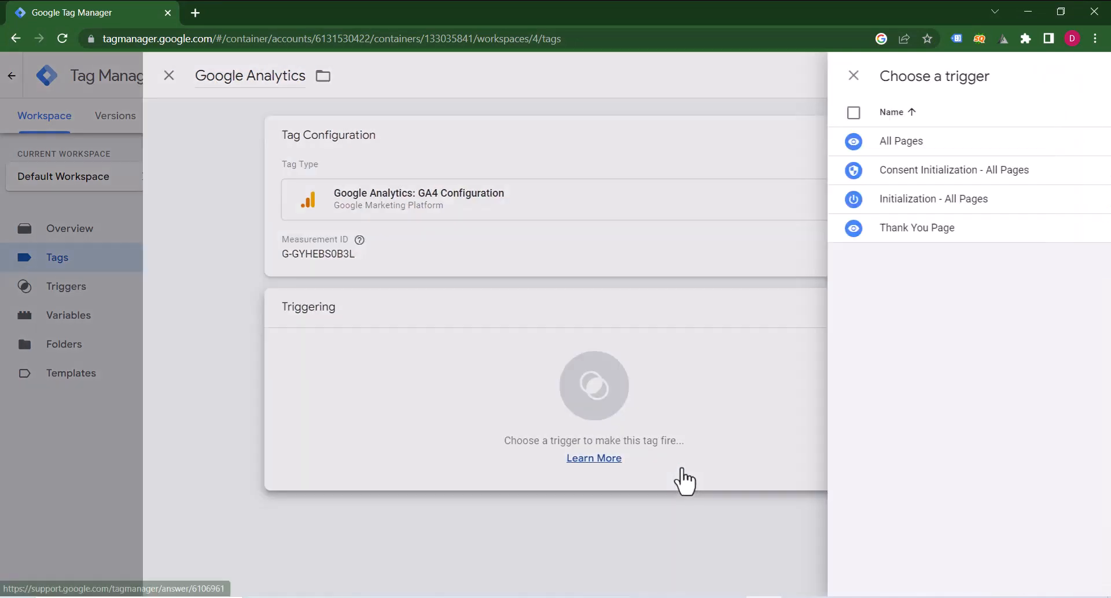
left_click(332, 142)
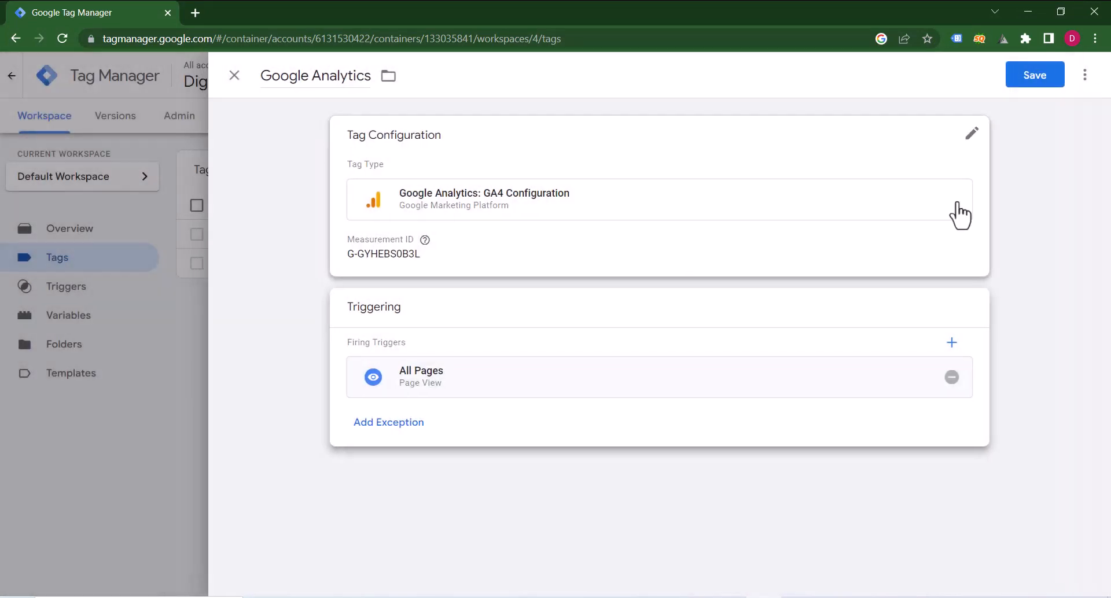
left_click(1031, 80)
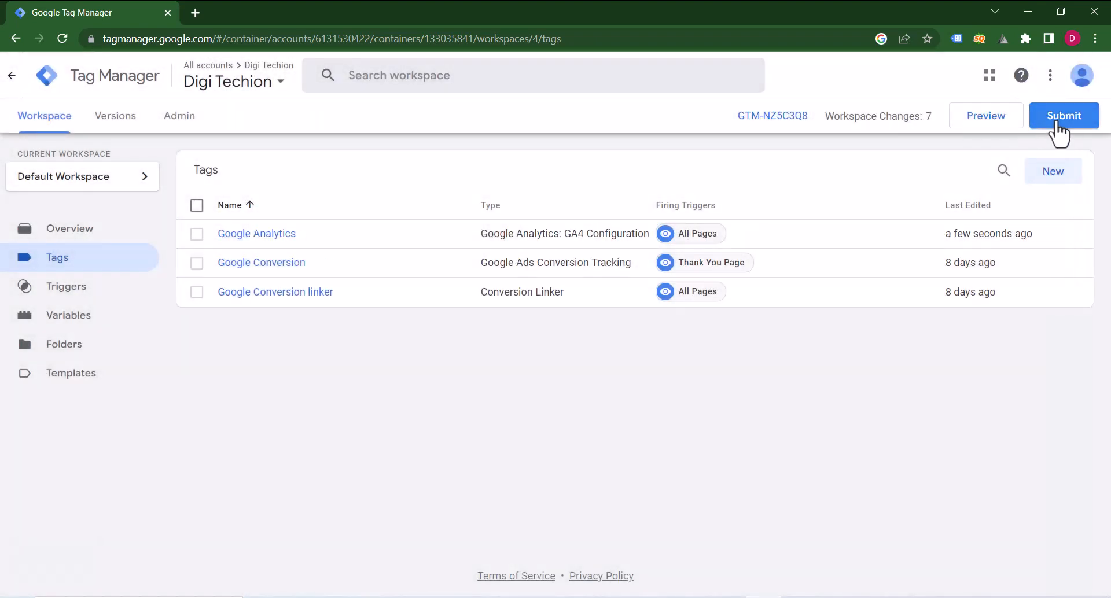
Step: Publish the workspace changes as container Version 4, then return to the Analytics window
left_click(1060, 119)
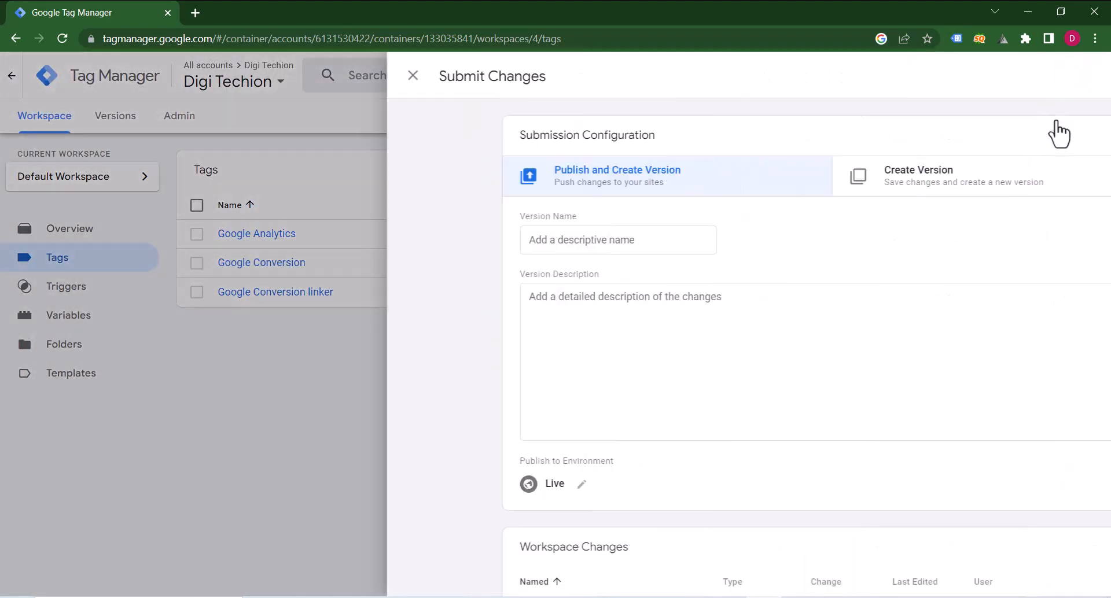
left_click(1058, 76)
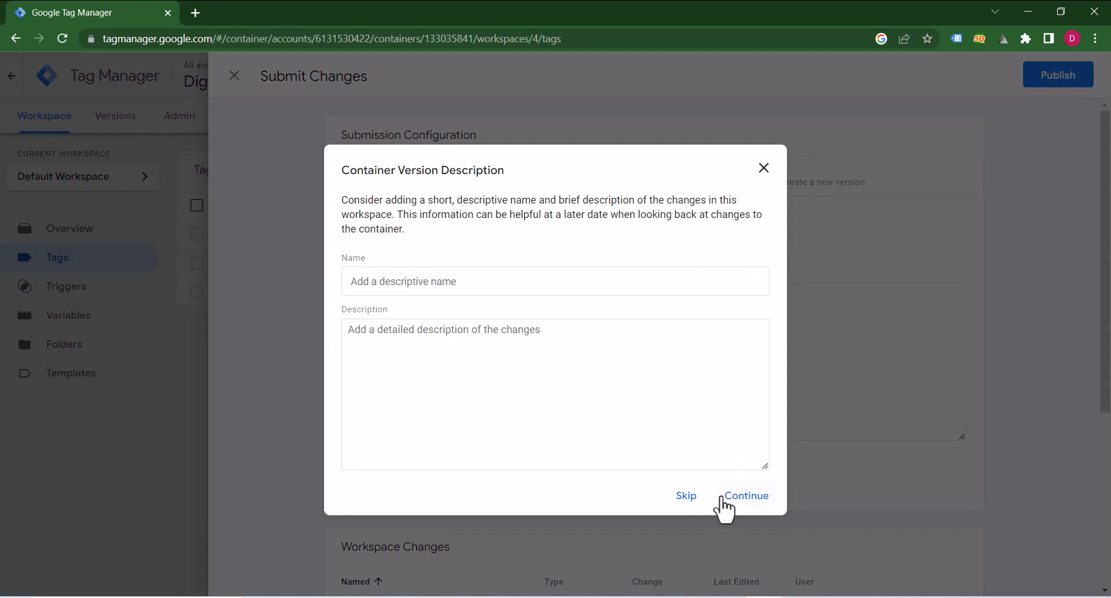
left_click(737, 499)
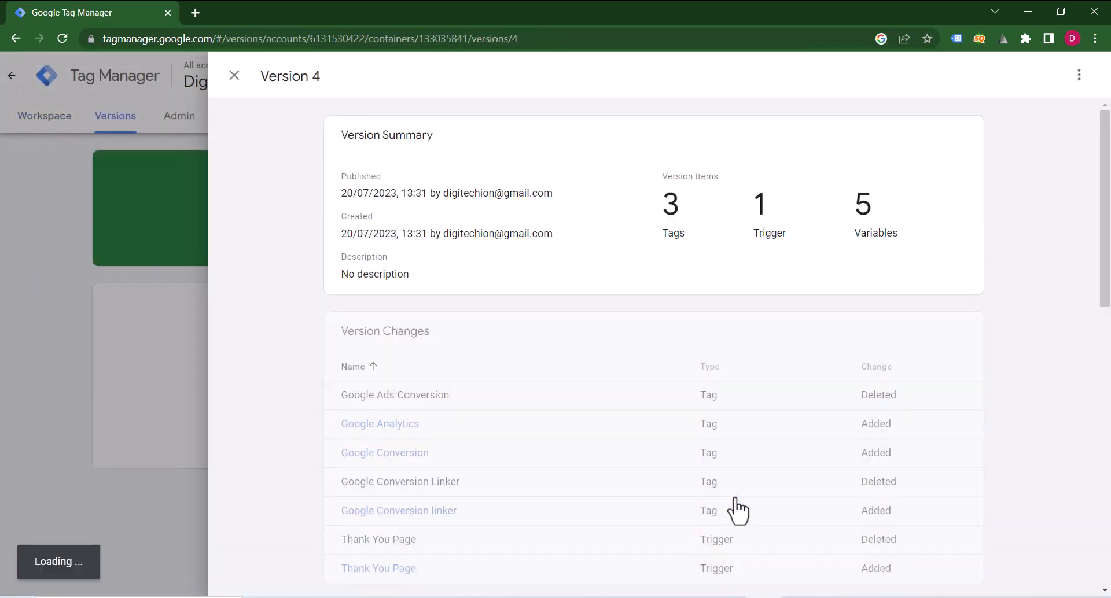
left_click(234, 75)
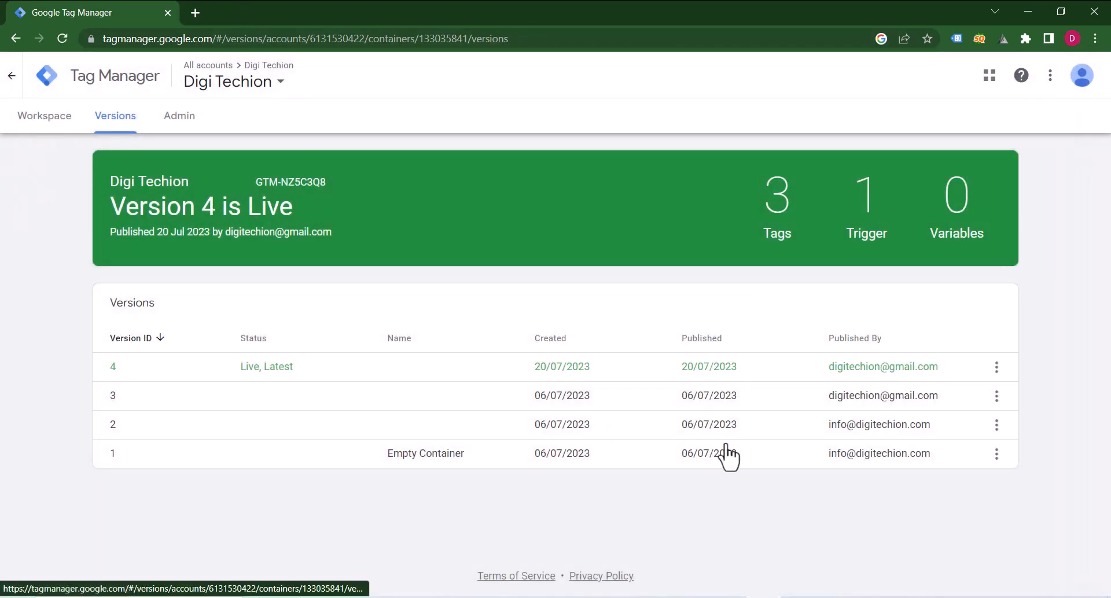
left_click(693, 597)
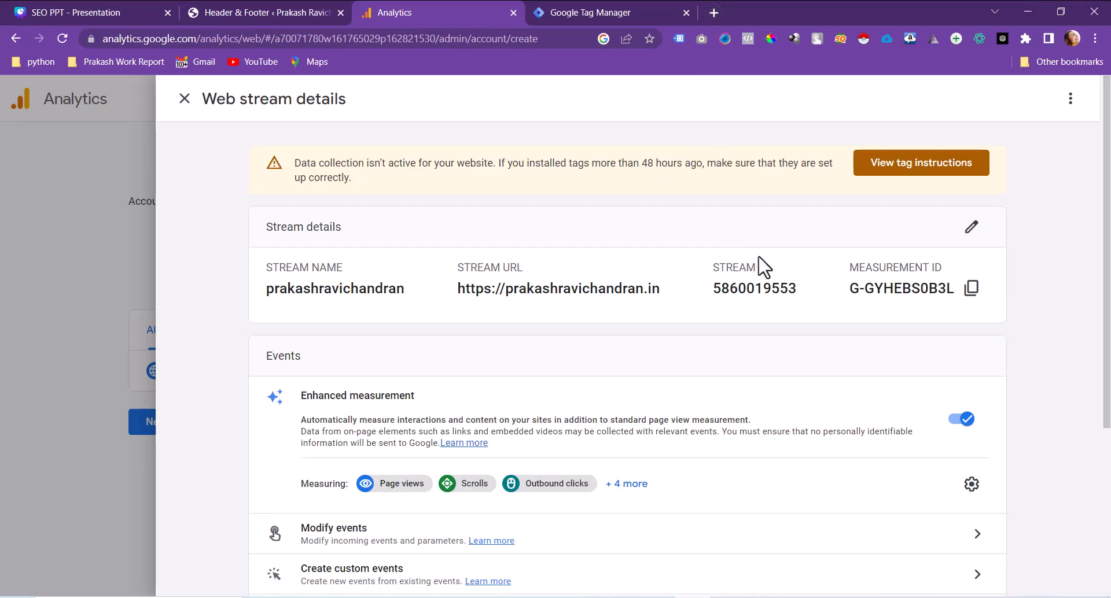
Step: Close the web stream details, skip past data collection setup, and continue to the property Home
scroll(763, 267, "down", 4)
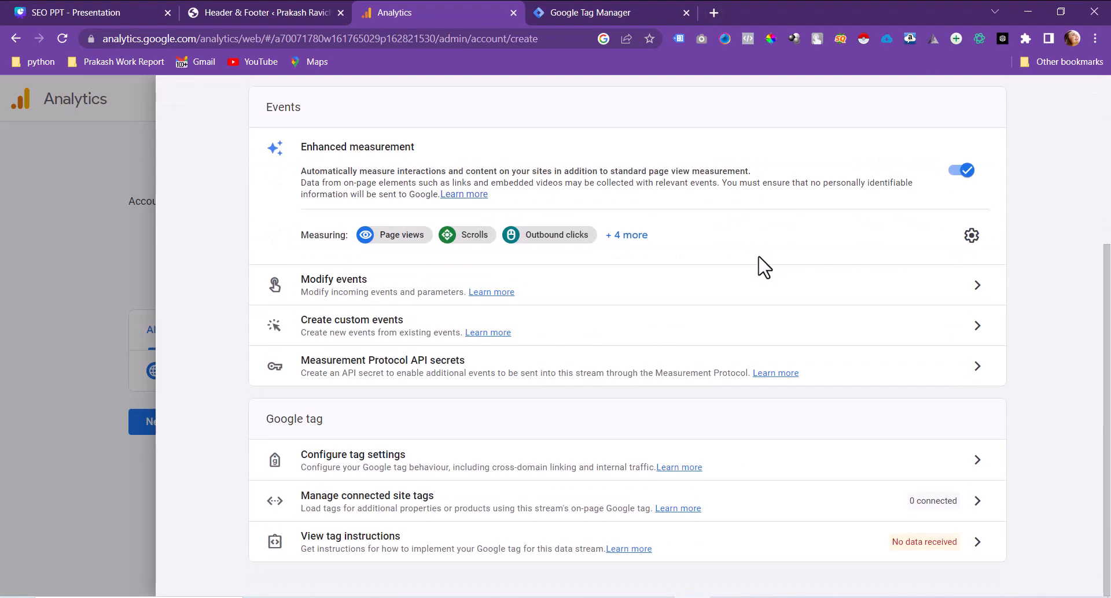
scroll(764, 267, "up", 4)
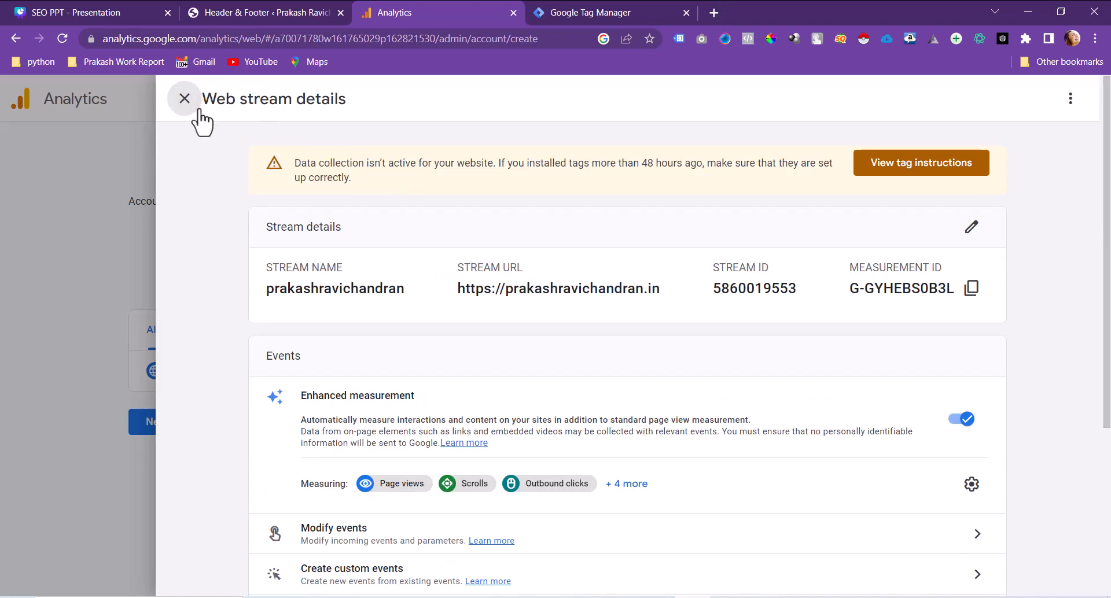
left_click(198, 111)
left_click(168, 422)
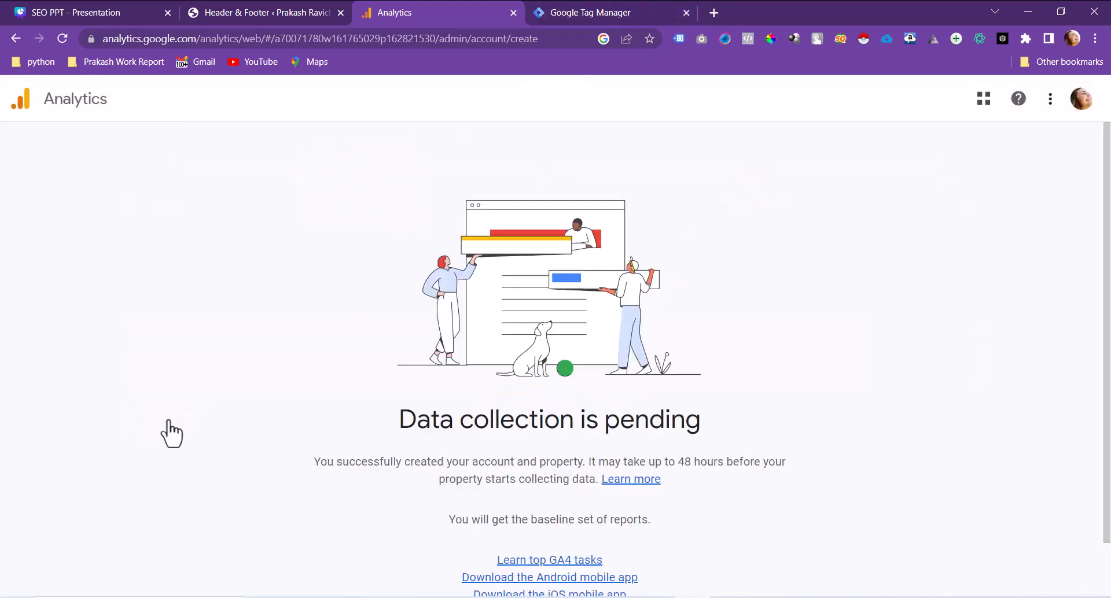
scroll(637, 403, "down", 1)
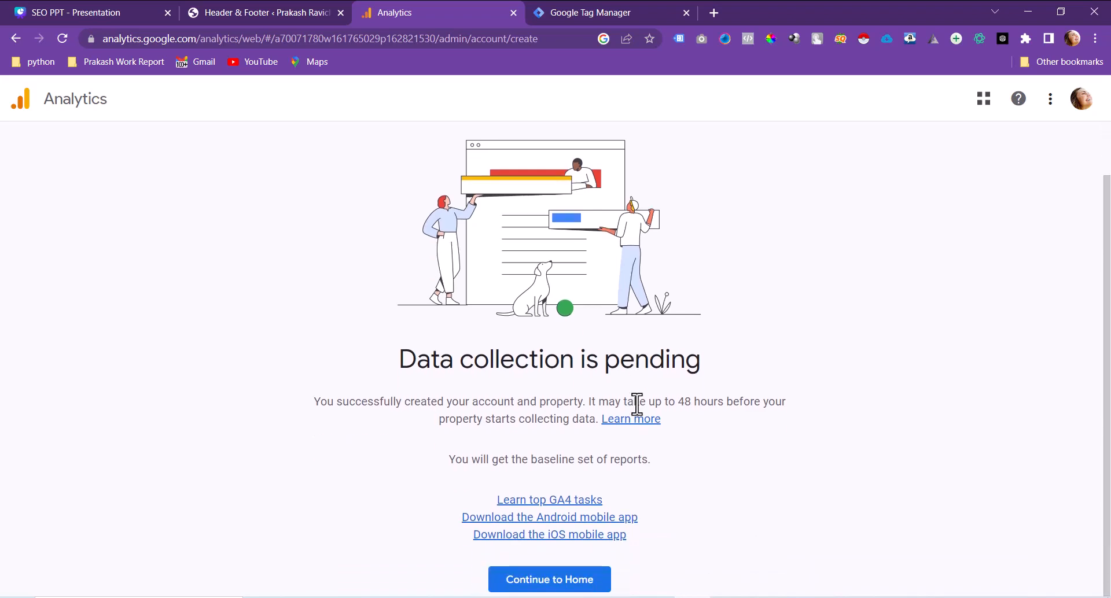
left_click(548, 583)
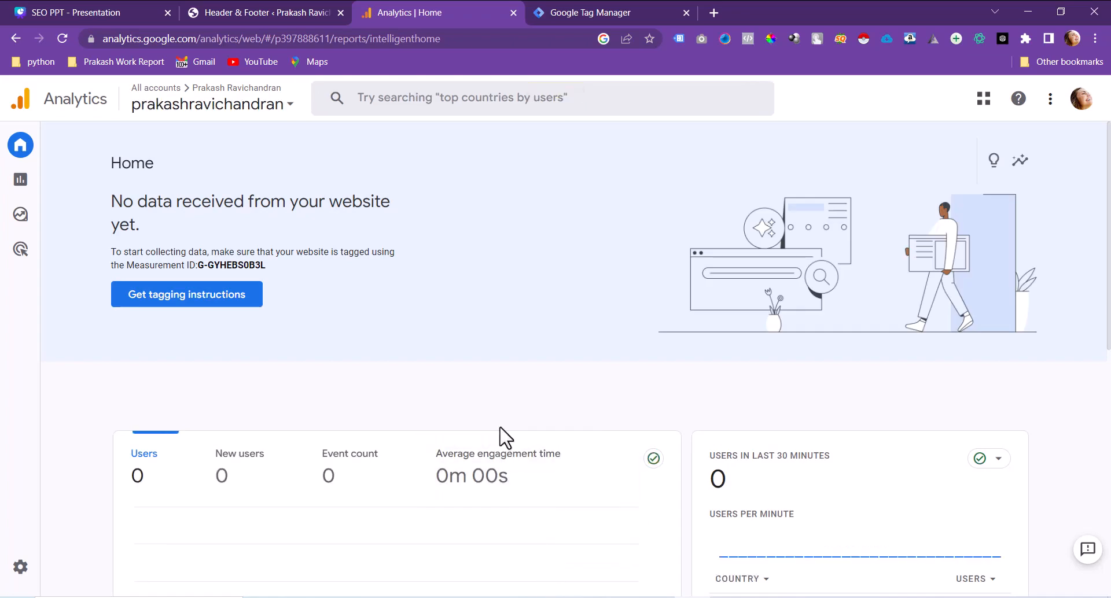
scroll(497, 440, "down", 5)
scroll(498, 440, "up", 5)
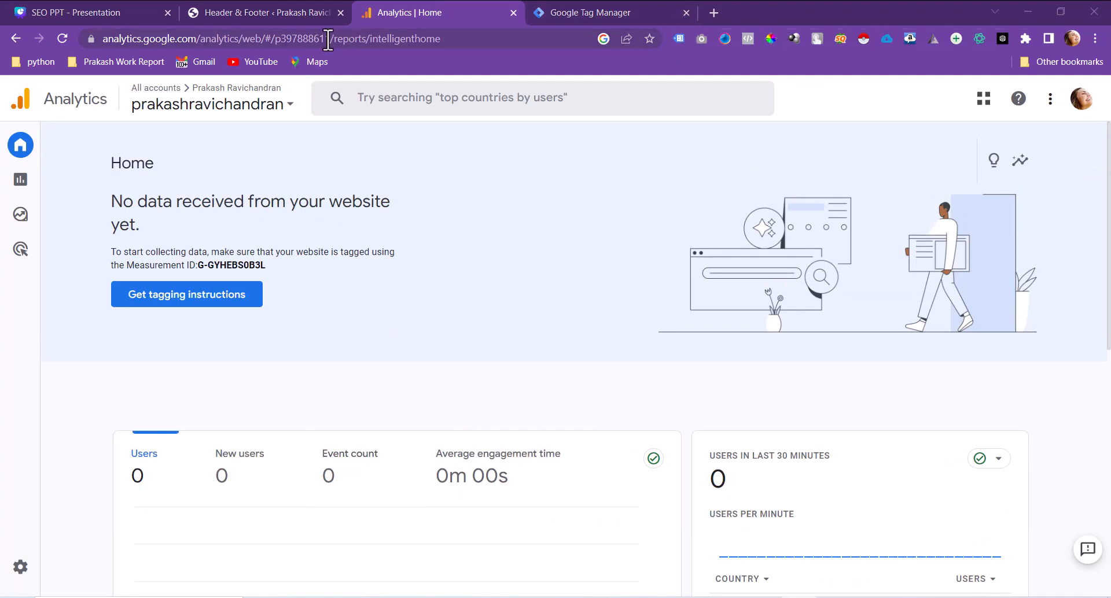
Step: Copy the WordPress site's domain and load it in a new tab
left_click(321, 11)
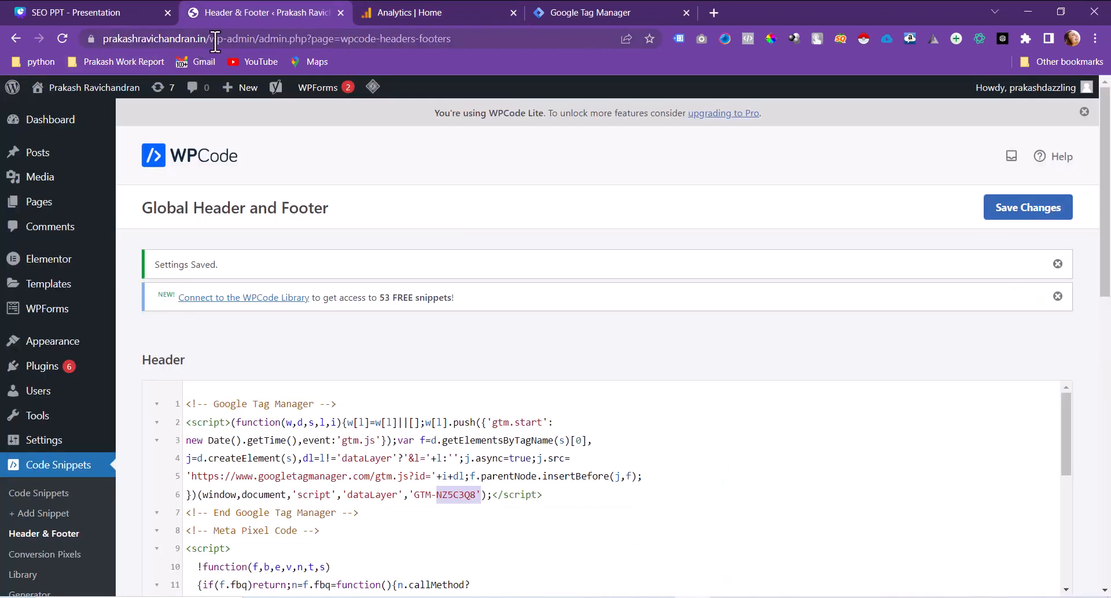
left_click_drag(205, 38, 102, 38)
key("ctrl+c")
left_click(713, 12)
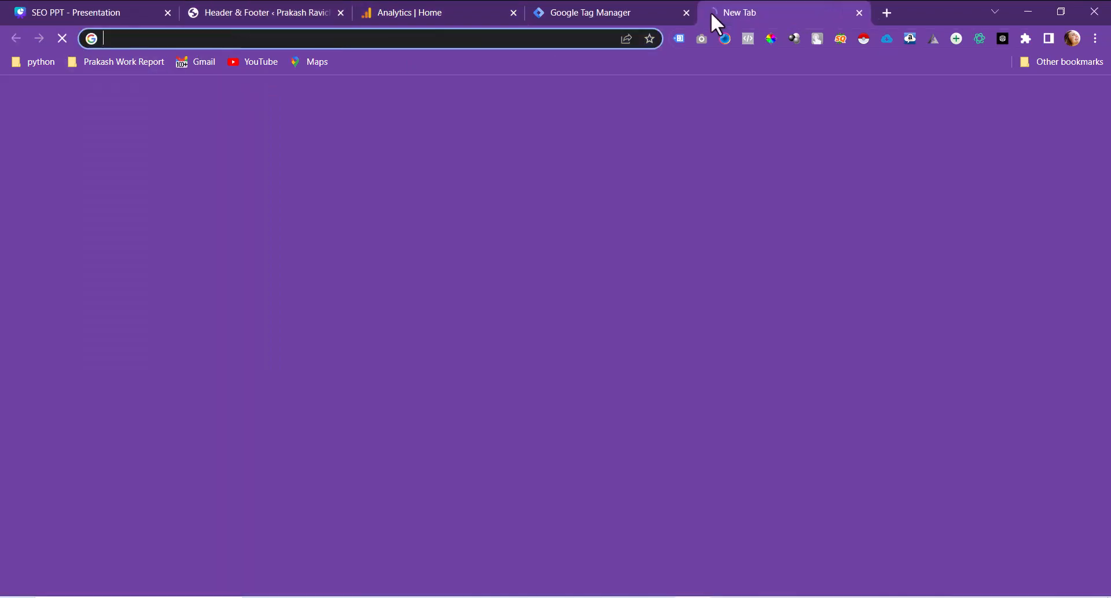
key("ctrl+v")
key("Return")
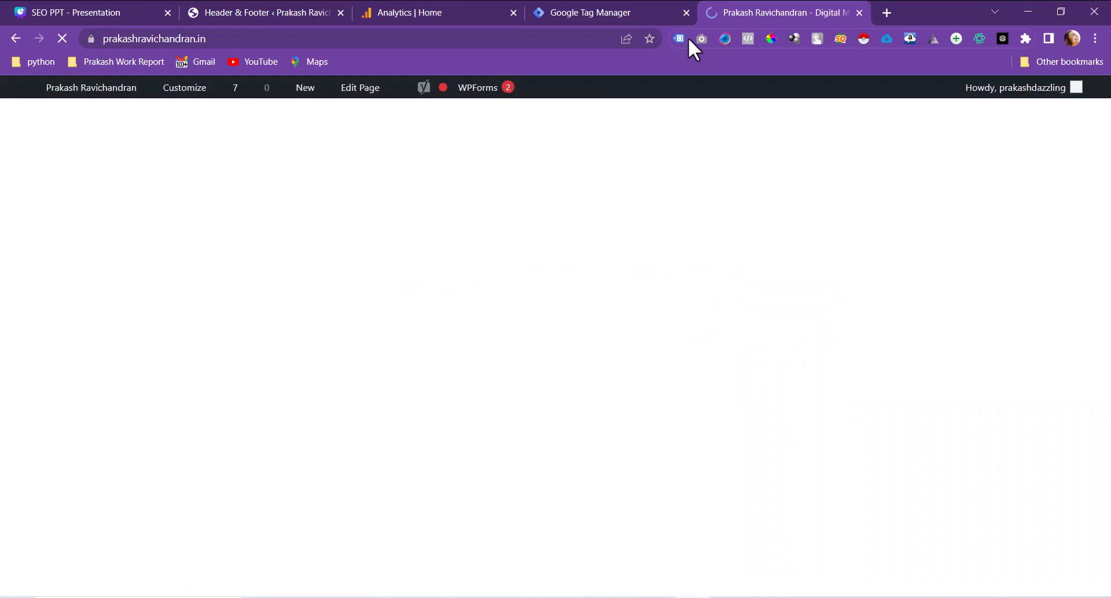
Step: Enable Tag Assistant Legacy, reload the site, and confirm it detects gtag.js and Tag Manager
left_click(679, 38)
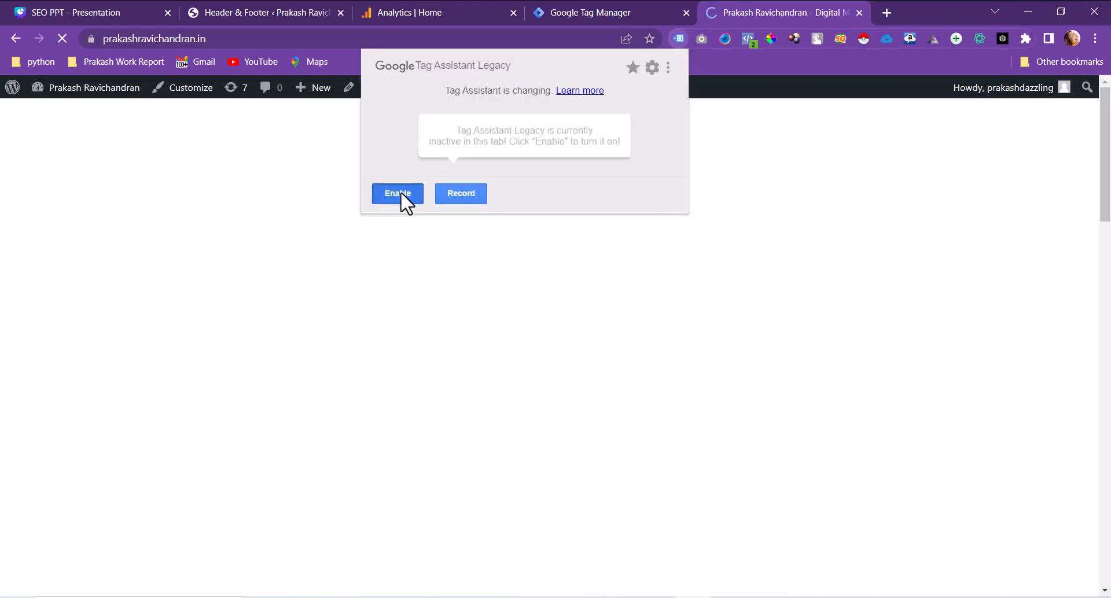
left_click(403, 196)
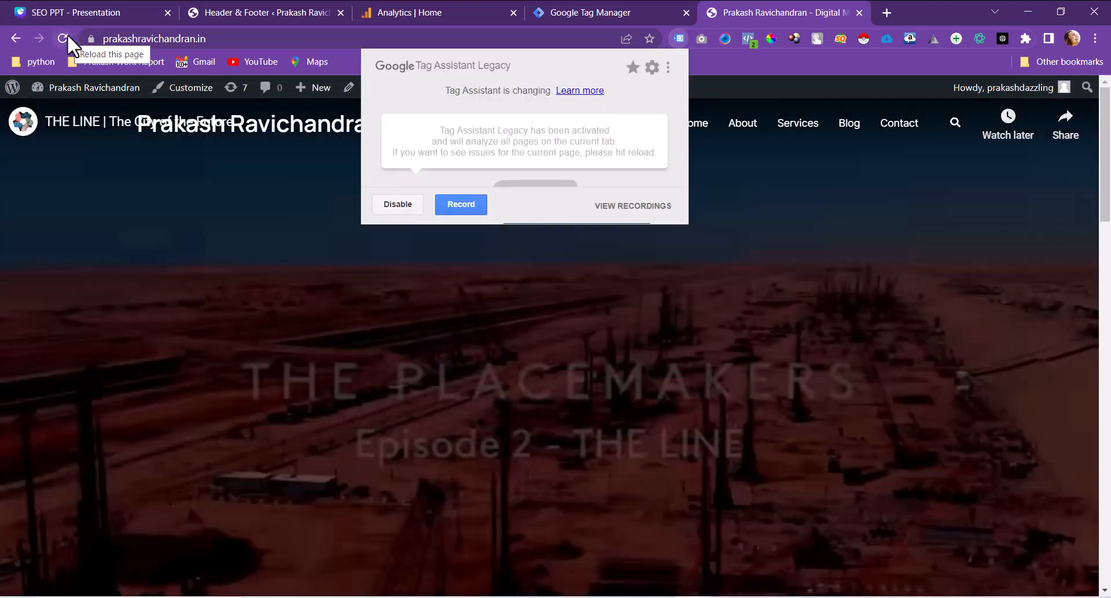
left_click(66, 37)
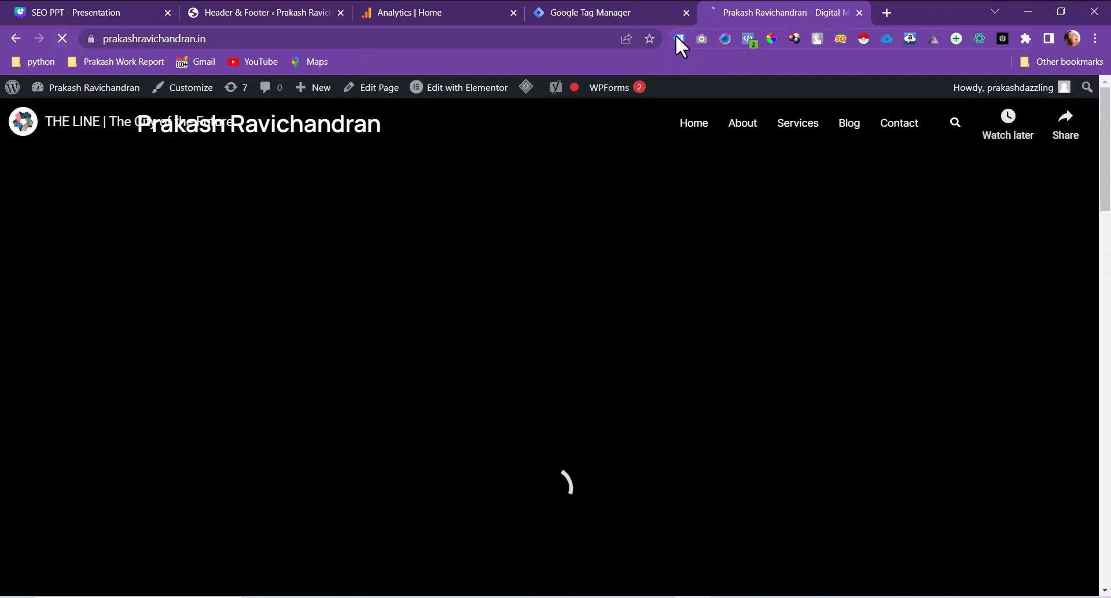
left_click(677, 39)
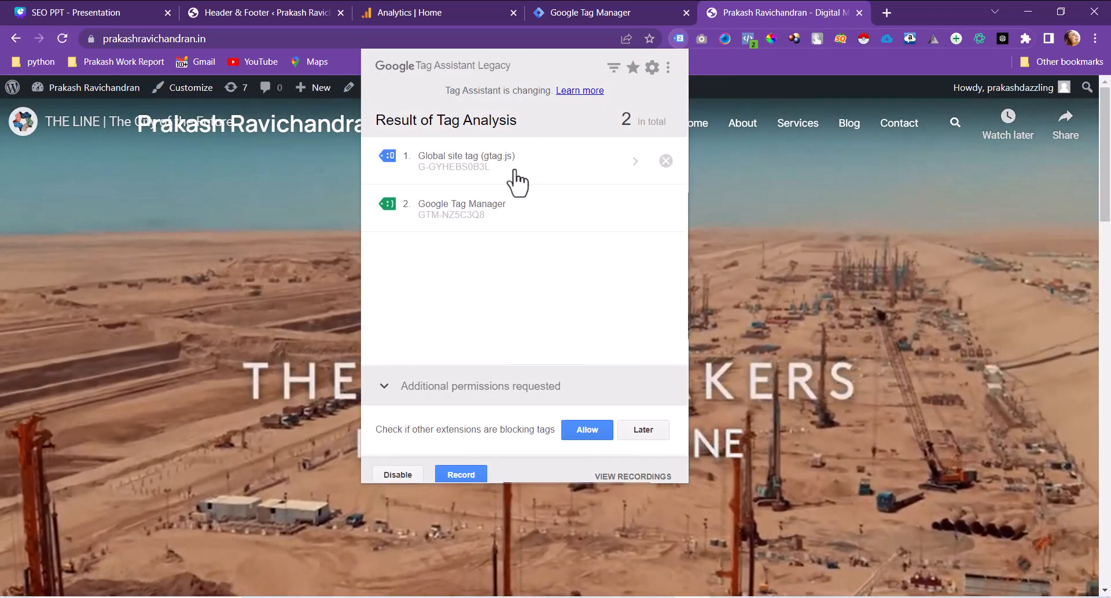
left_click(389, 11)
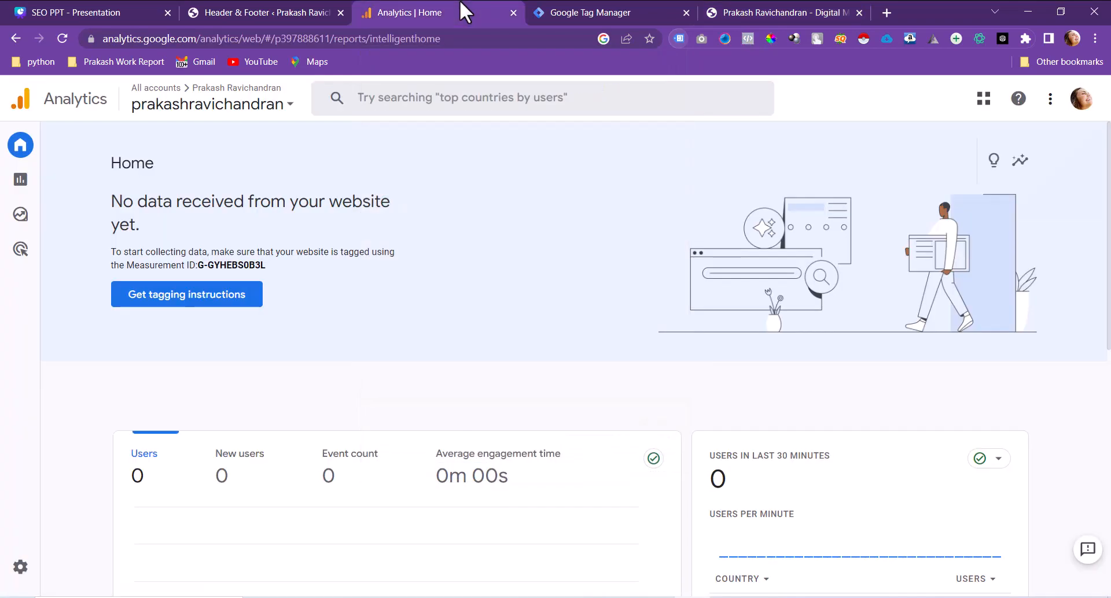
Step: Open the Realtime report, which shows 1 desktop user in the last 30 minutes
scroll(365, 321, "down", 6)
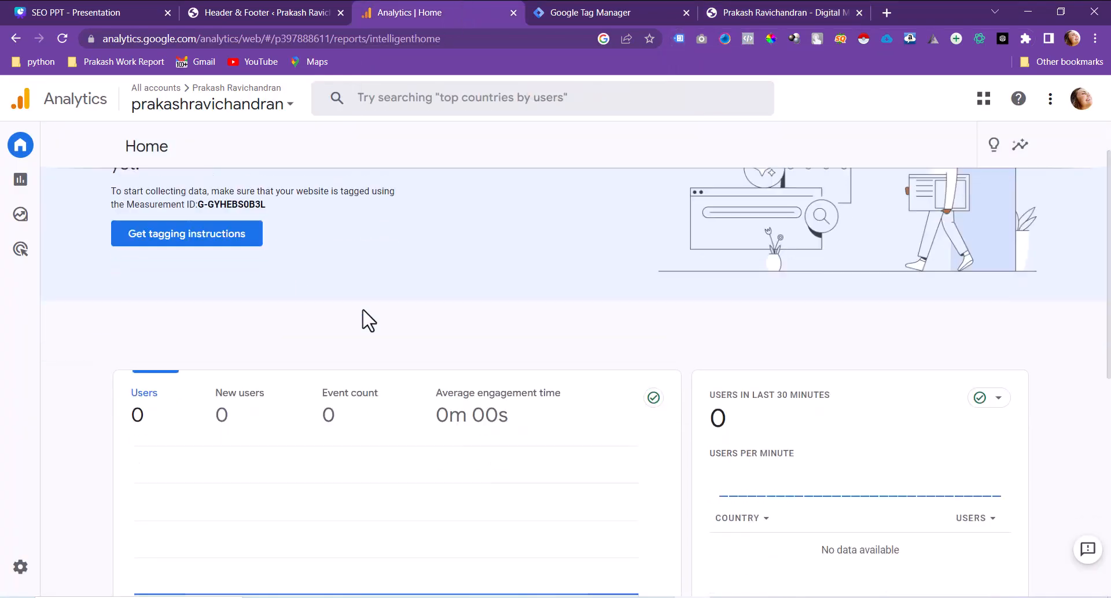
scroll(368, 320, "up", 6)
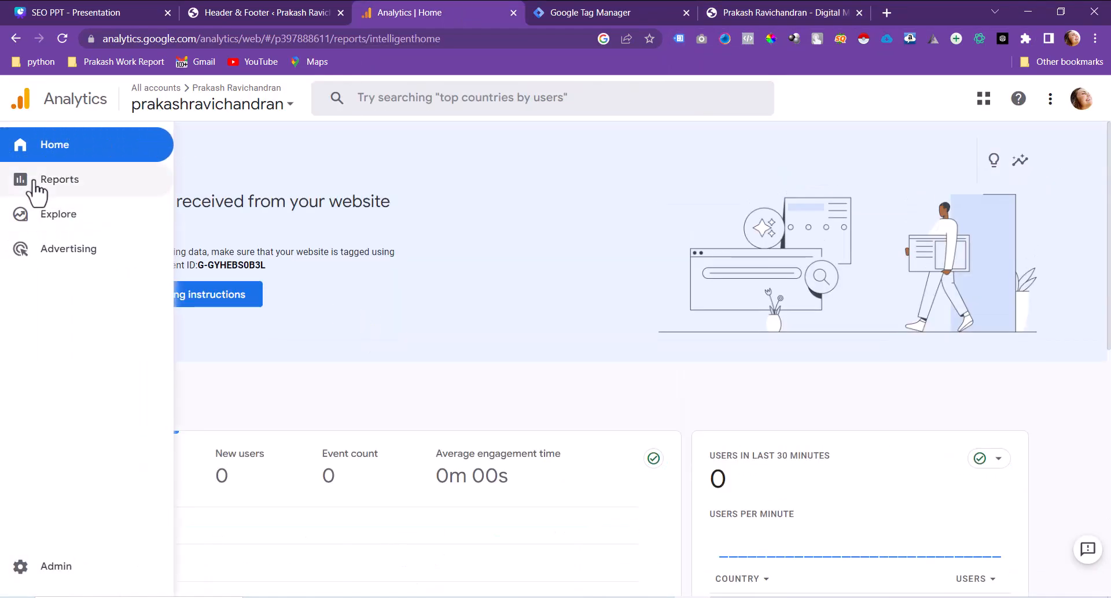
left_click(36, 184)
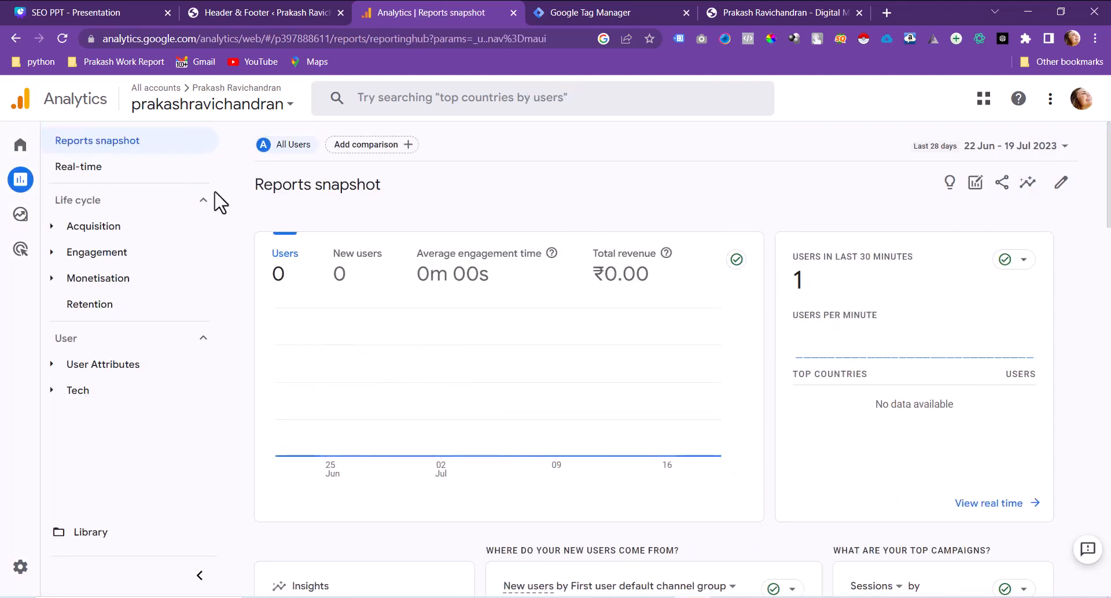
left_click(112, 177)
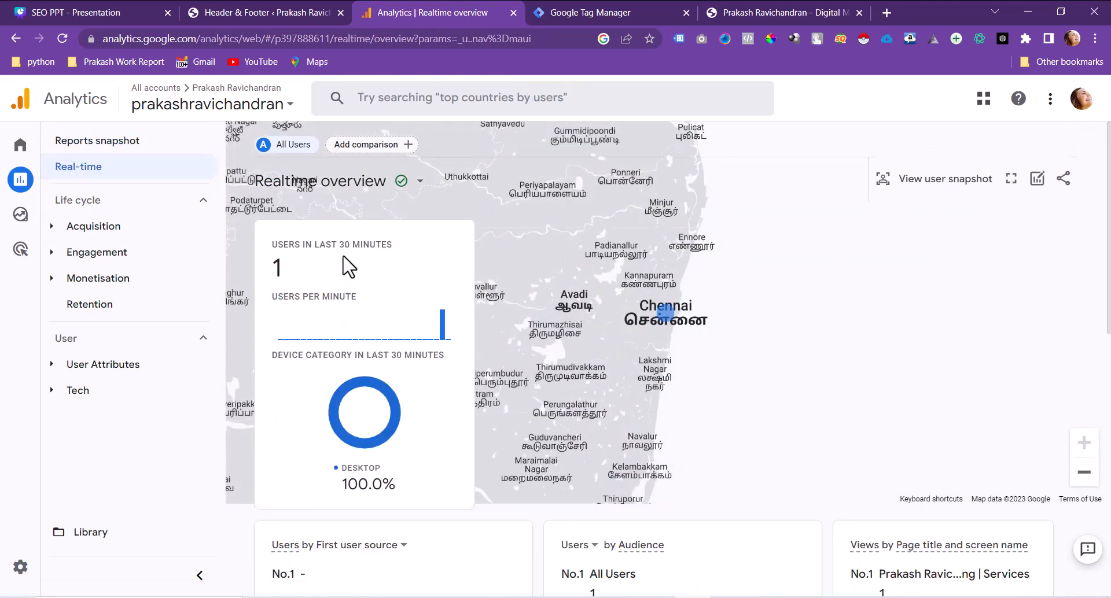
scroll(348, 268, "down", 5)
scroll(367, 397, "up", 5)
mouse_move(387, 391)
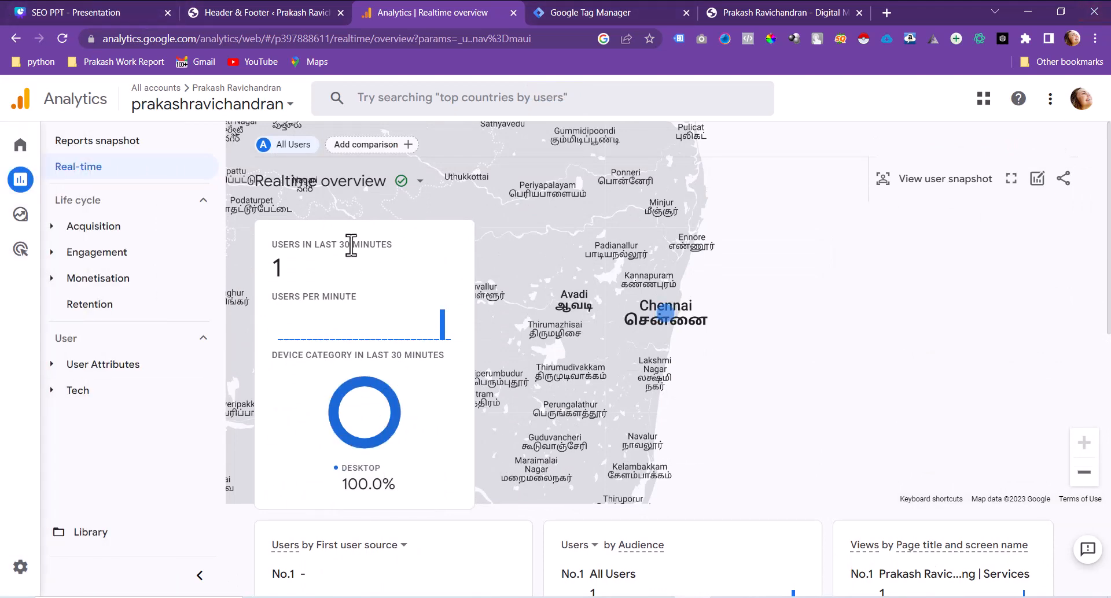
mouse_move(336, 394)
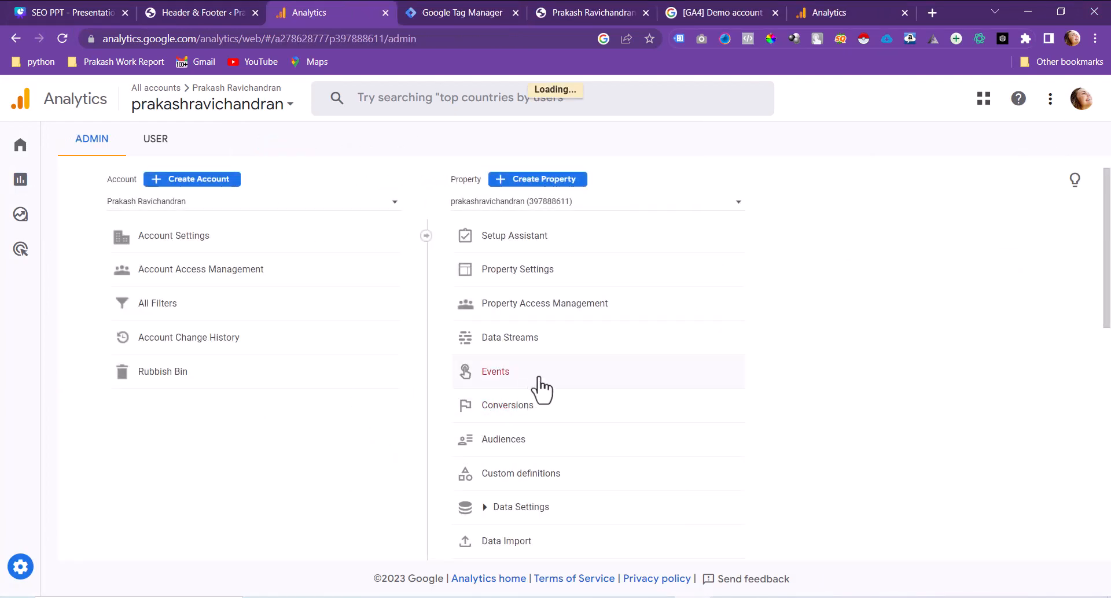
Step: Check the empty Events admin list, close the two extra Analytics tabs and return to Tag Manager
left_click(540, 389)
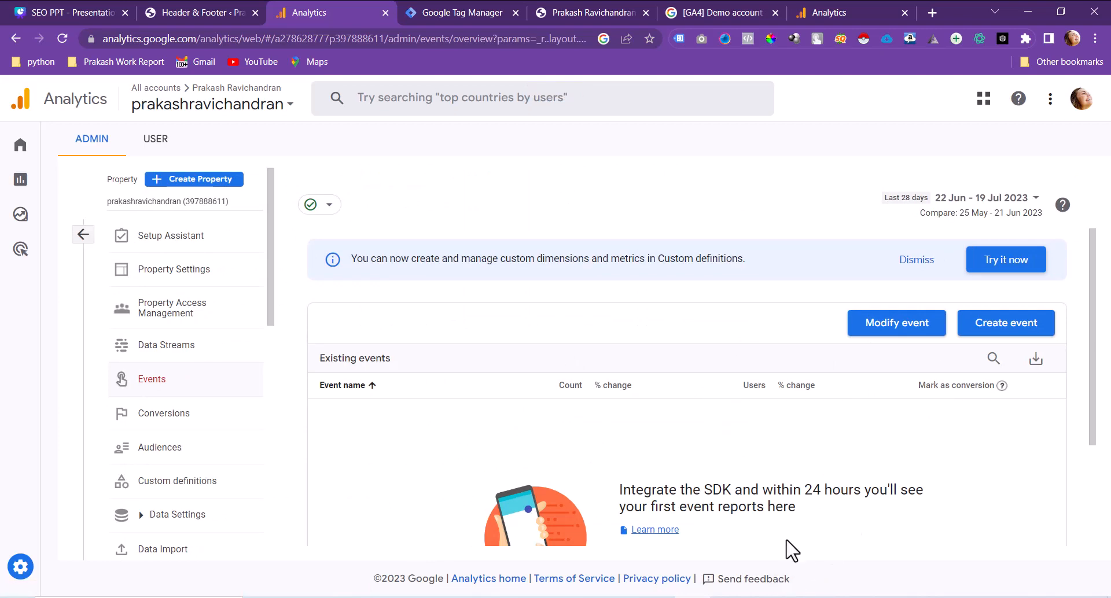
left_click(776, 12)
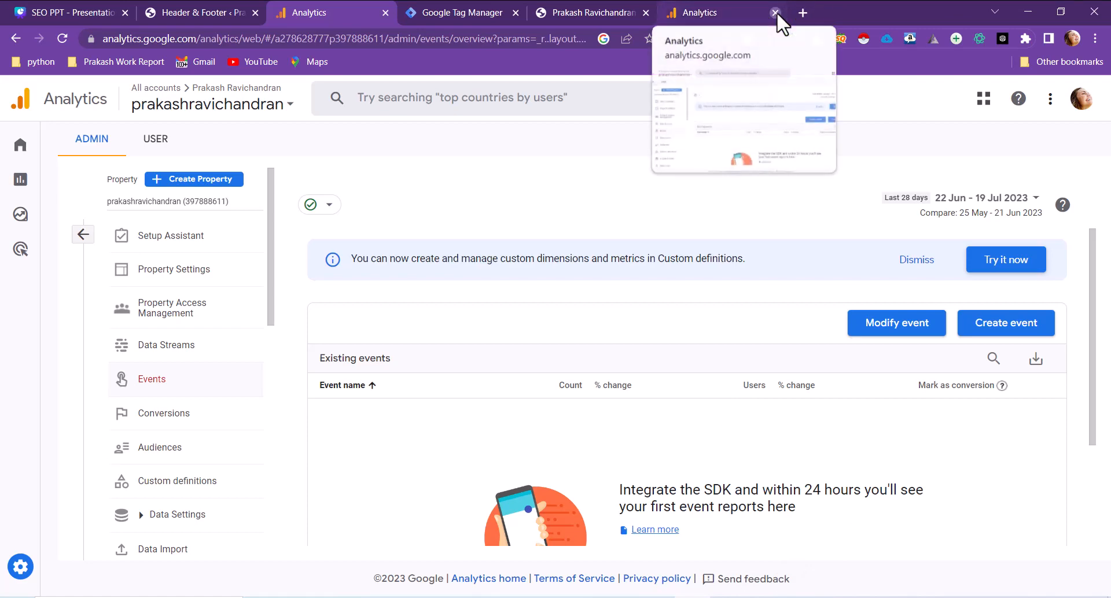
left_click(777, 13)
left_click(763, 597)
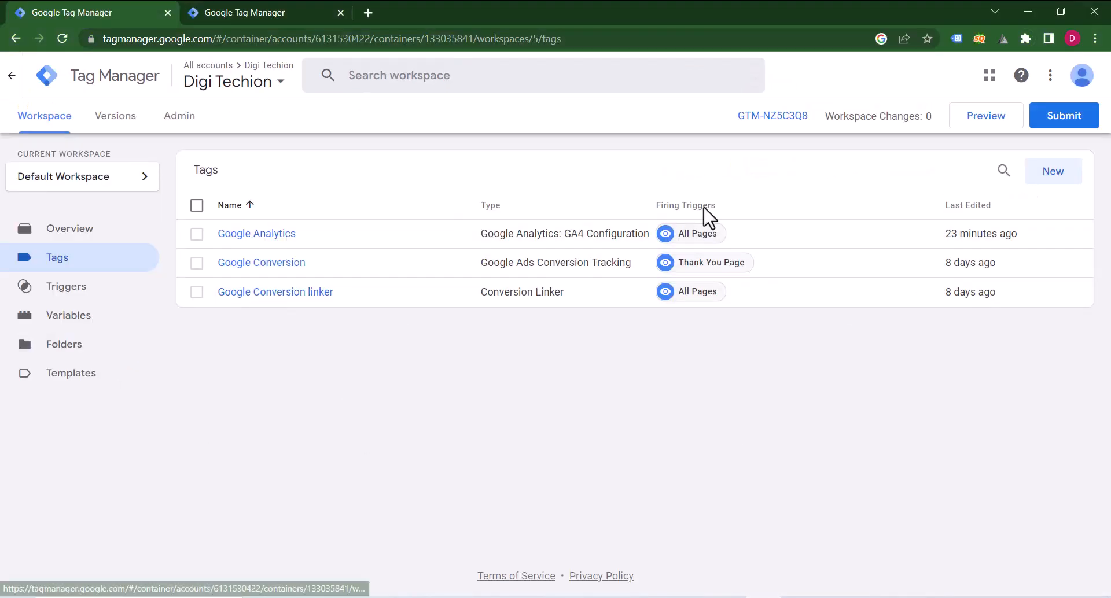
Step: Create a new GA4 Event tag named GA4 Form Submission with configuration None – Manually Set ID
left_click(1059, 173)
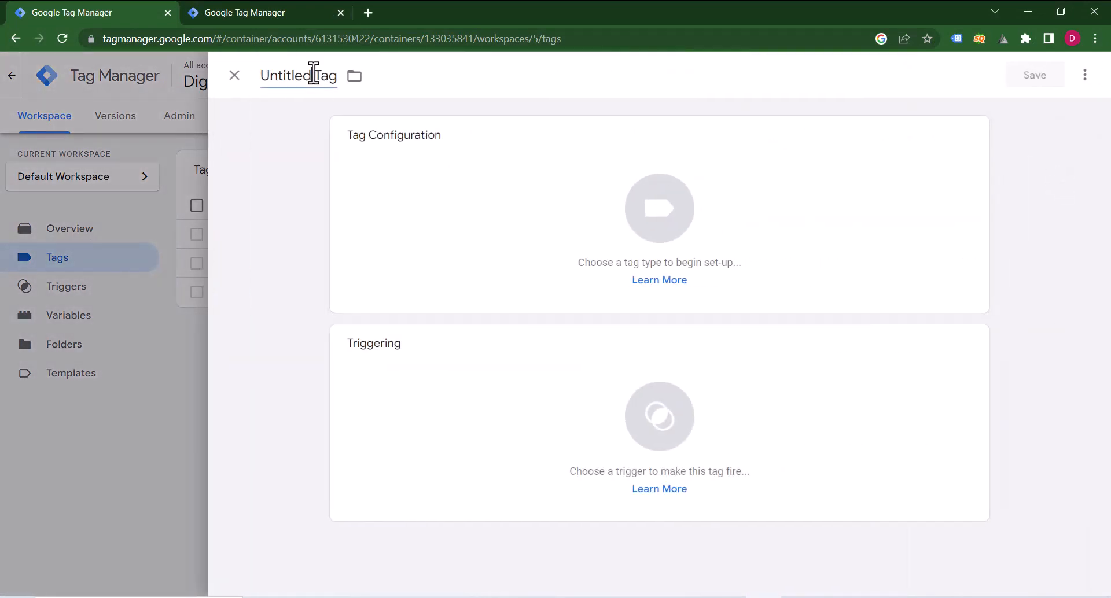
left_click(313, 74)
type("gA")
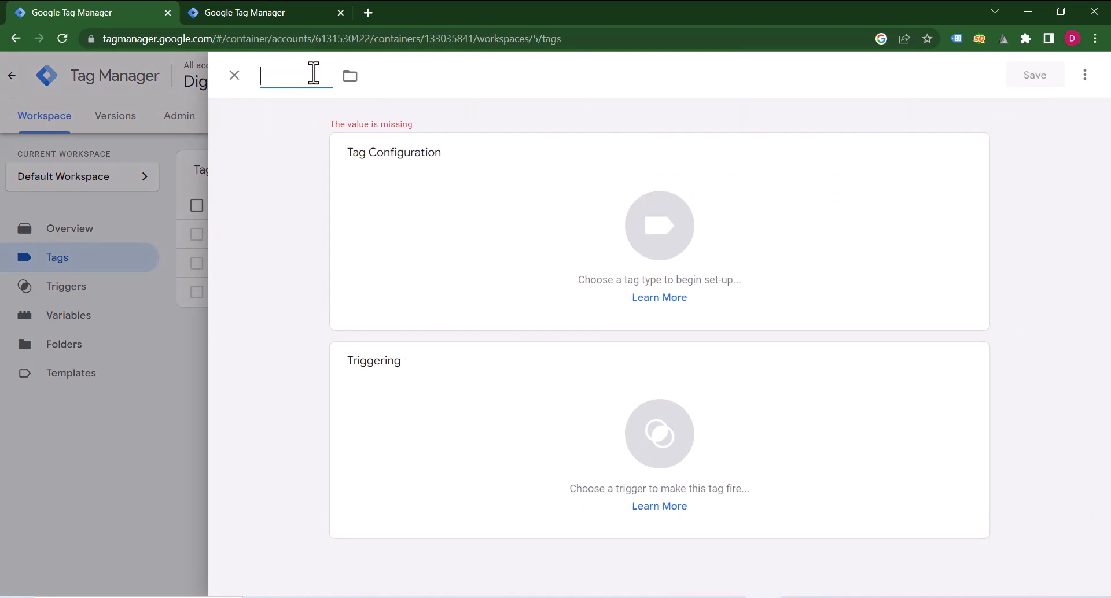
type("GA4 Form Submission")
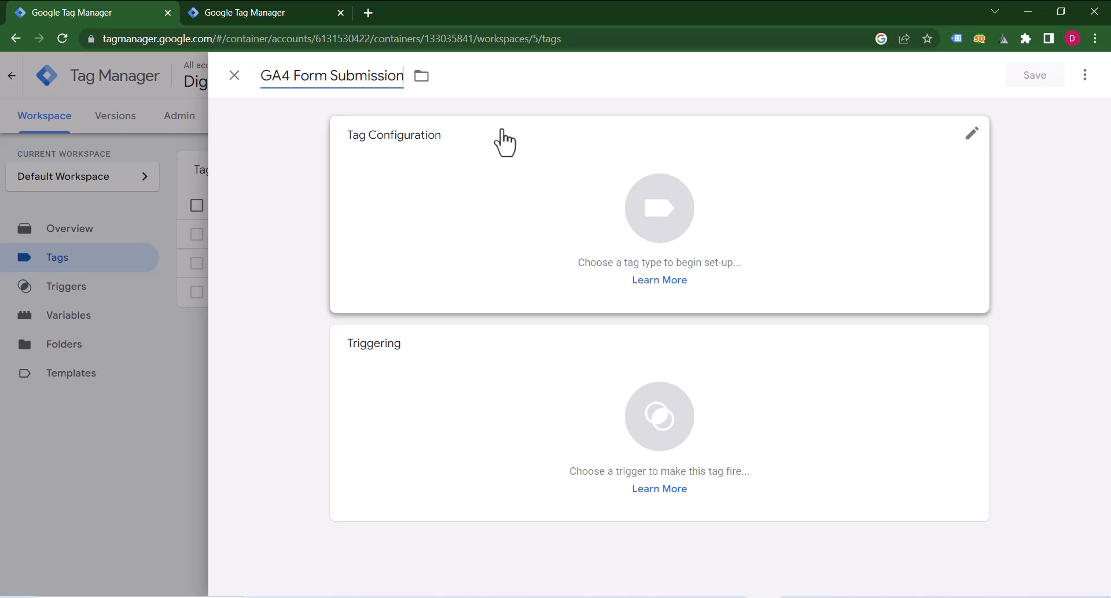
left_click(608, 225)
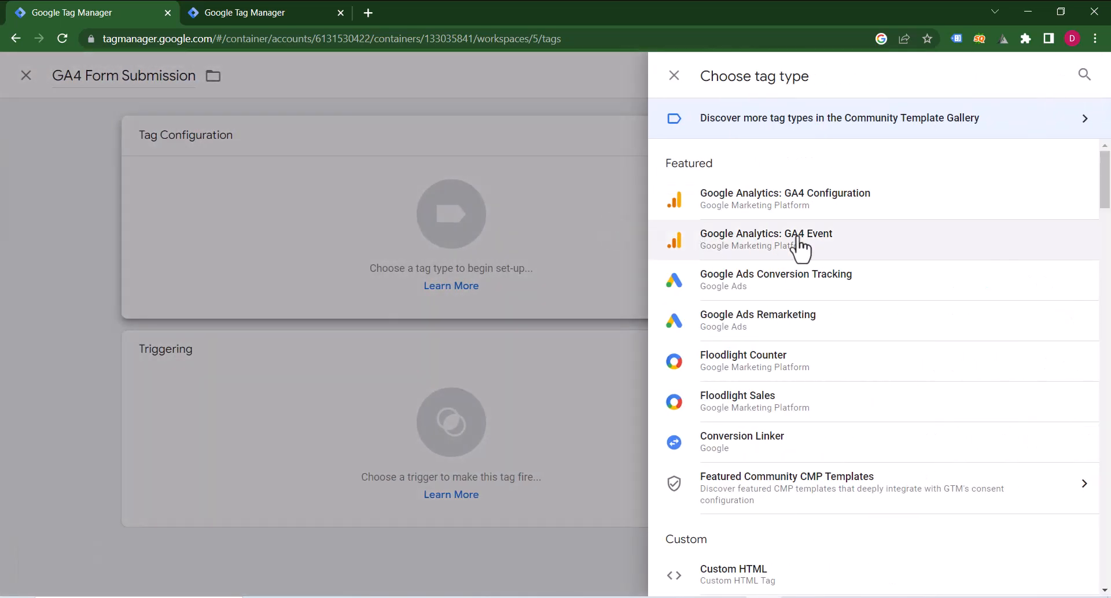
left_click(801, 247)
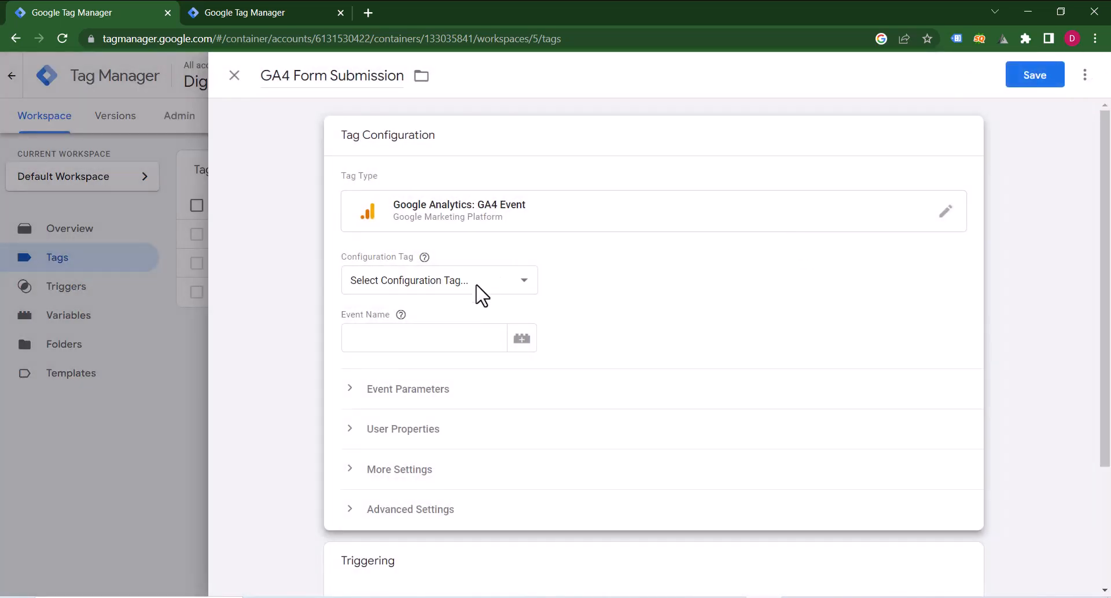
left_click(475, 283)
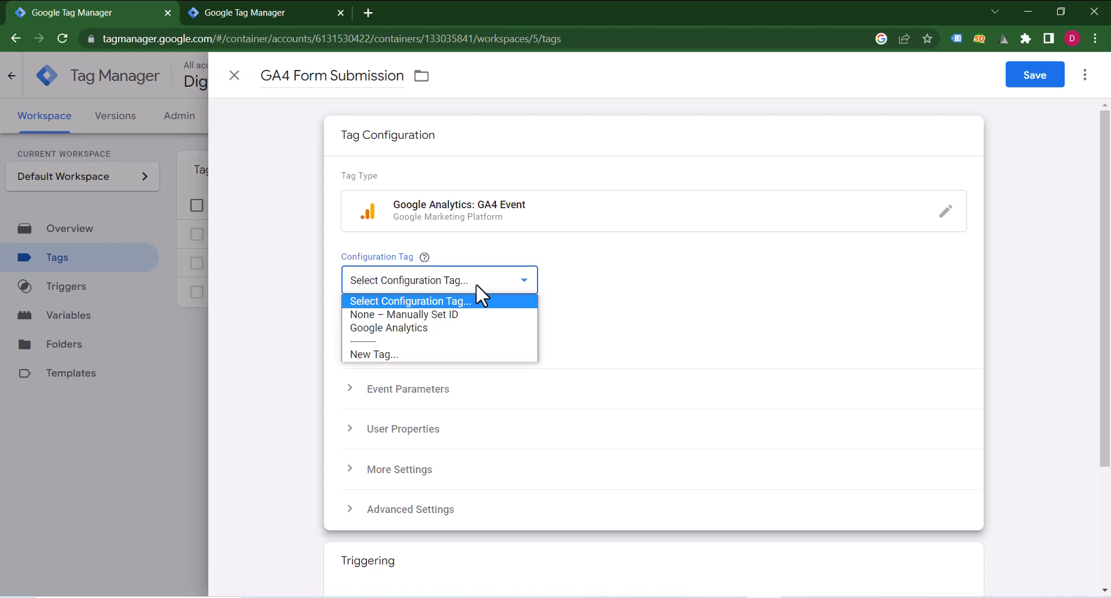
left_click(475, 316)
Step: Copy the Measurement ID from the website's data stream in Google Analytics
left_click(428, 344)
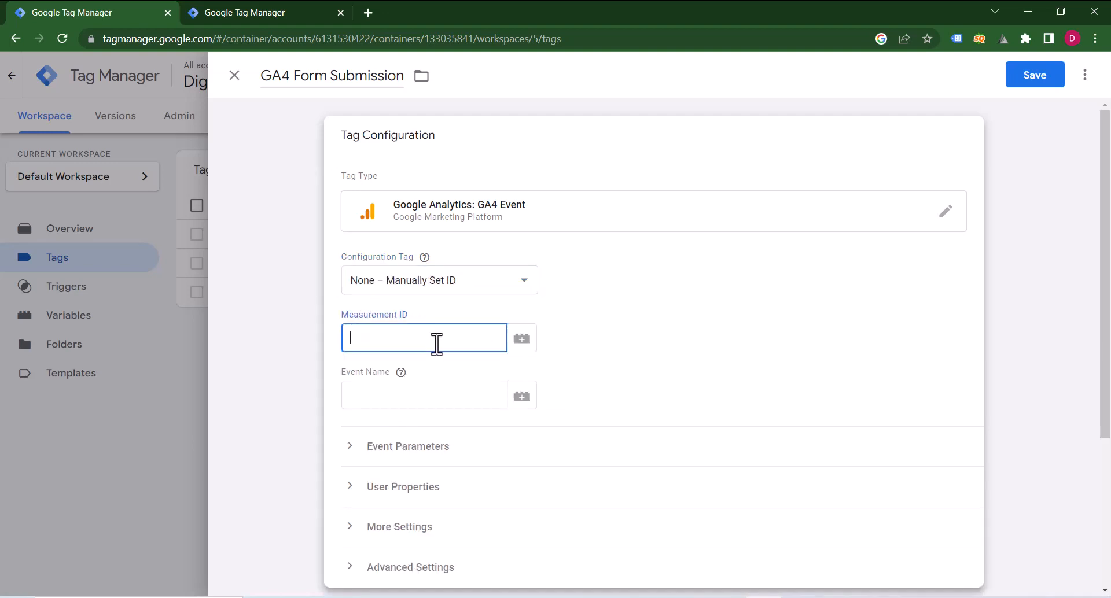
key("alt+Tab")
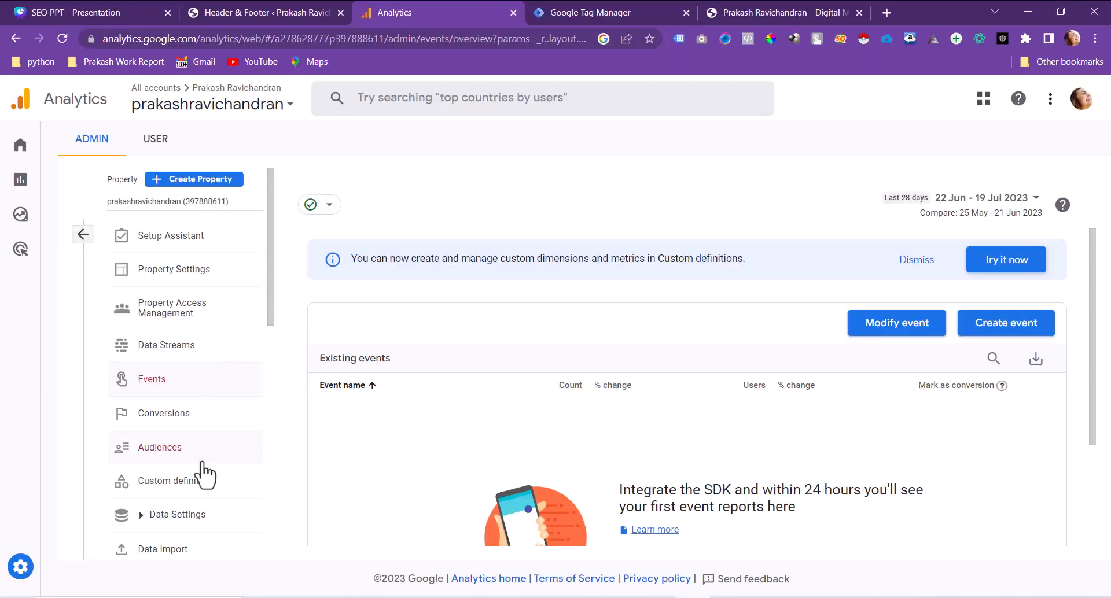
left_click(177, 350)
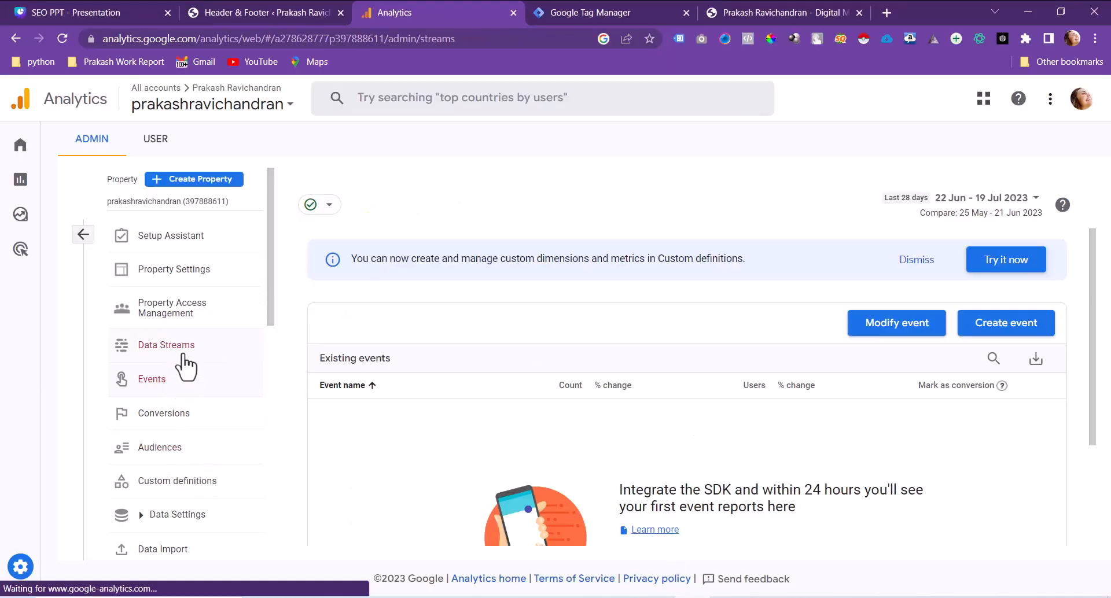
left_click(622, 292)
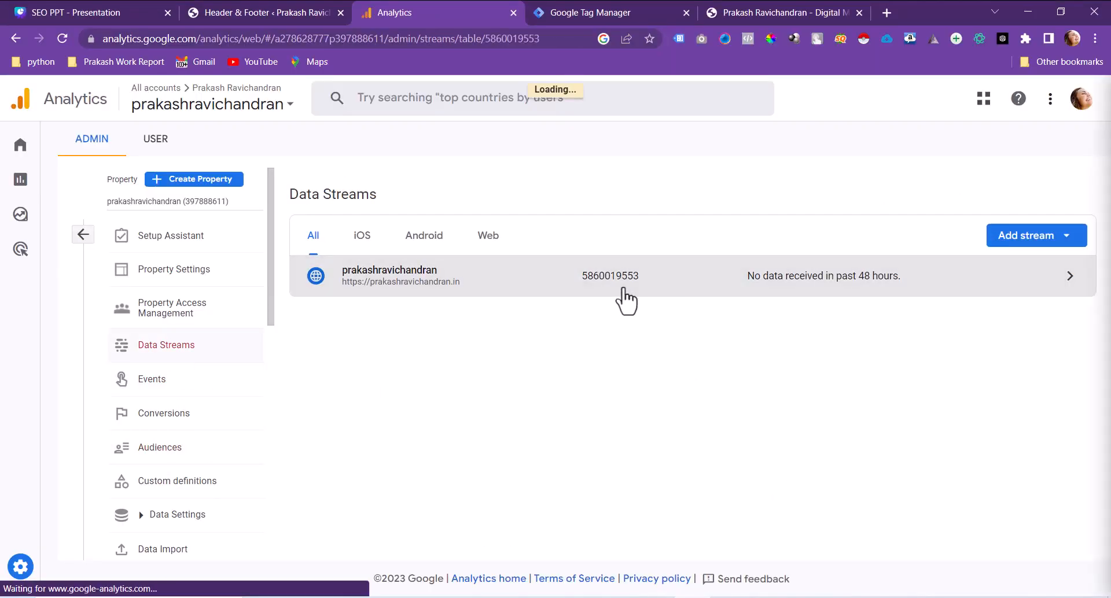
left_click(973, 288)
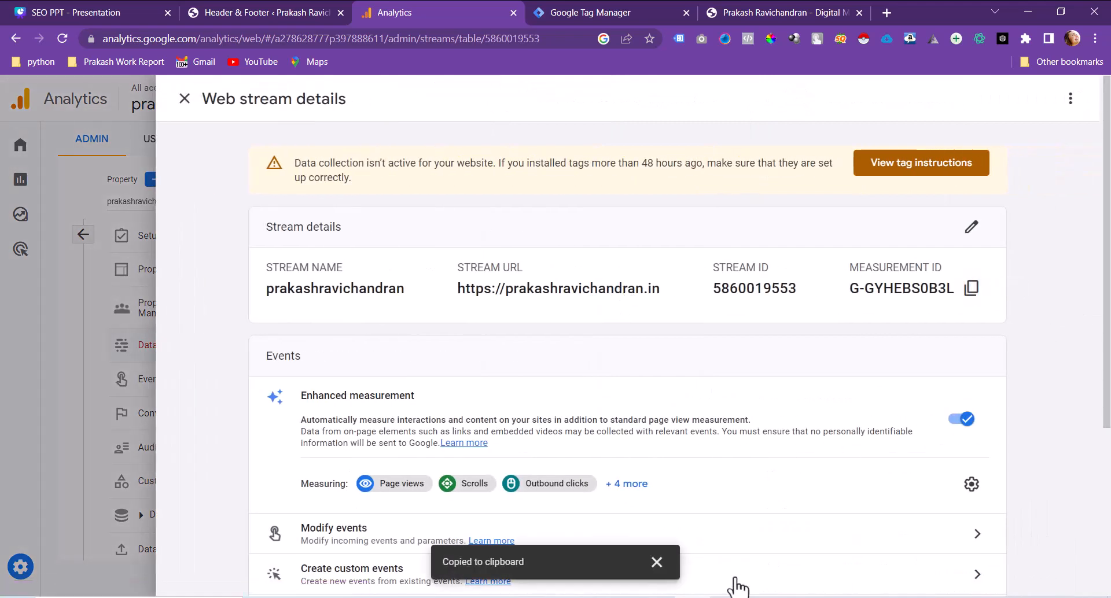
key("alt+Tab")
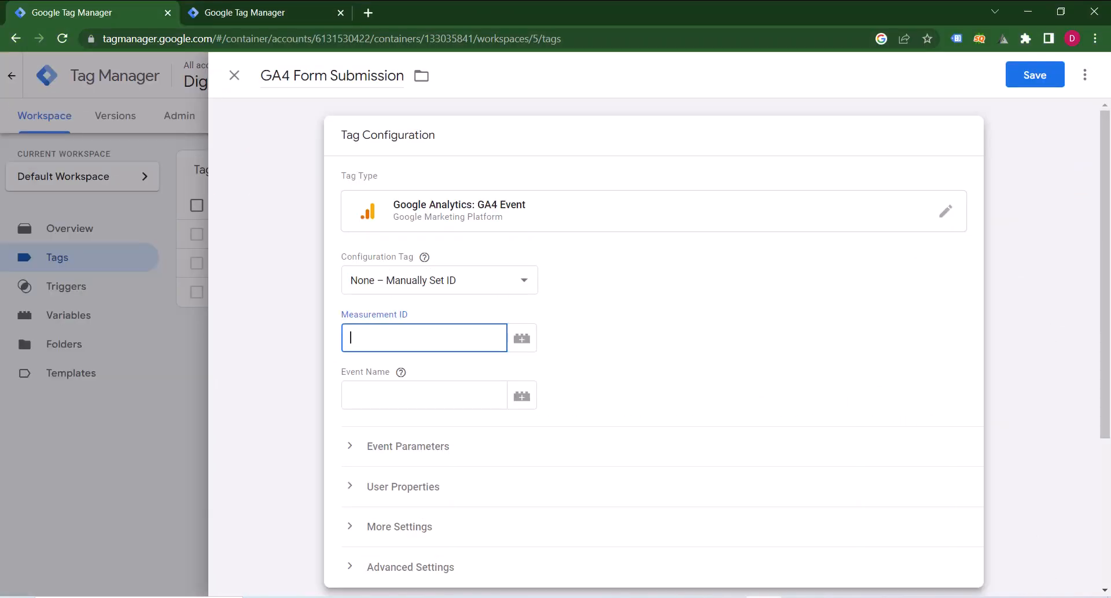
Step: Paste the Measurement ID into the tag and set the event name to form-submit
key("ctrl+v")
left_click(724, 406)
left_click(418, 405)
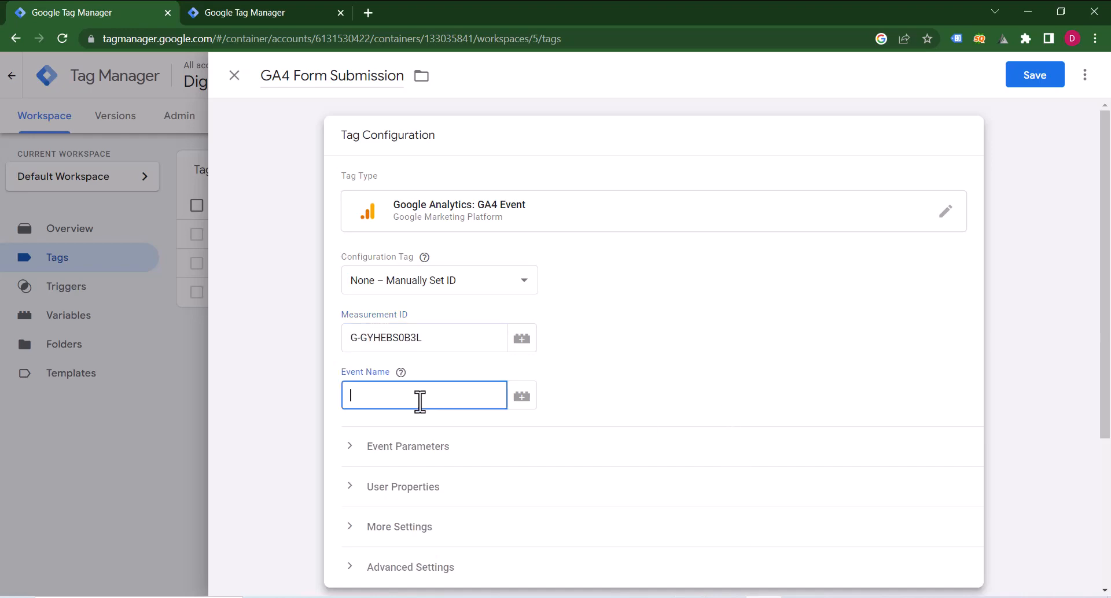
left_click(522, 399)
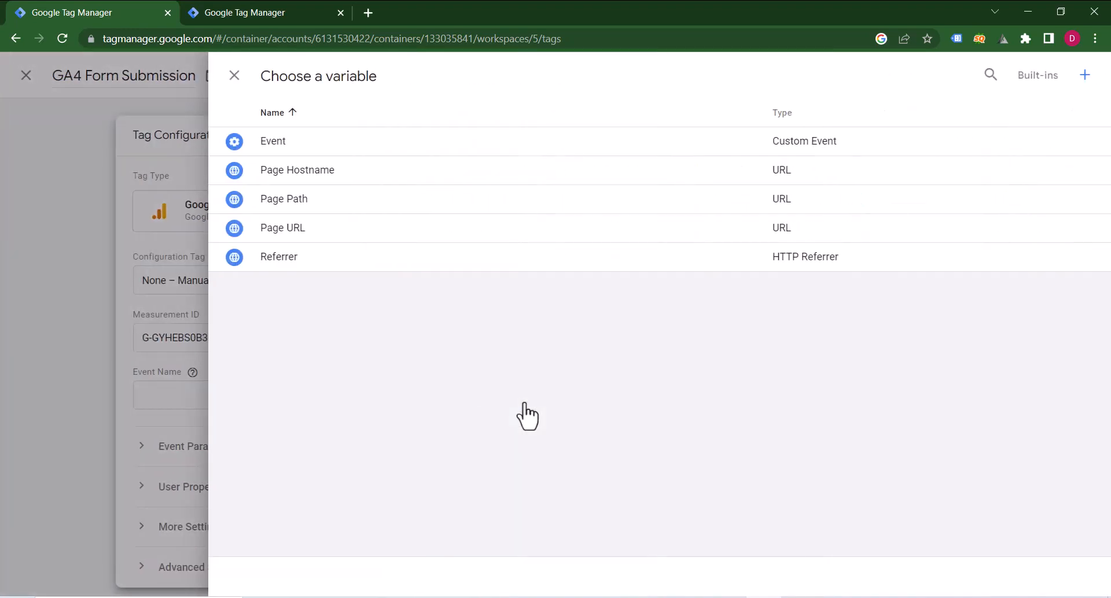
left_click(234, 75)
left_click(418, 399)
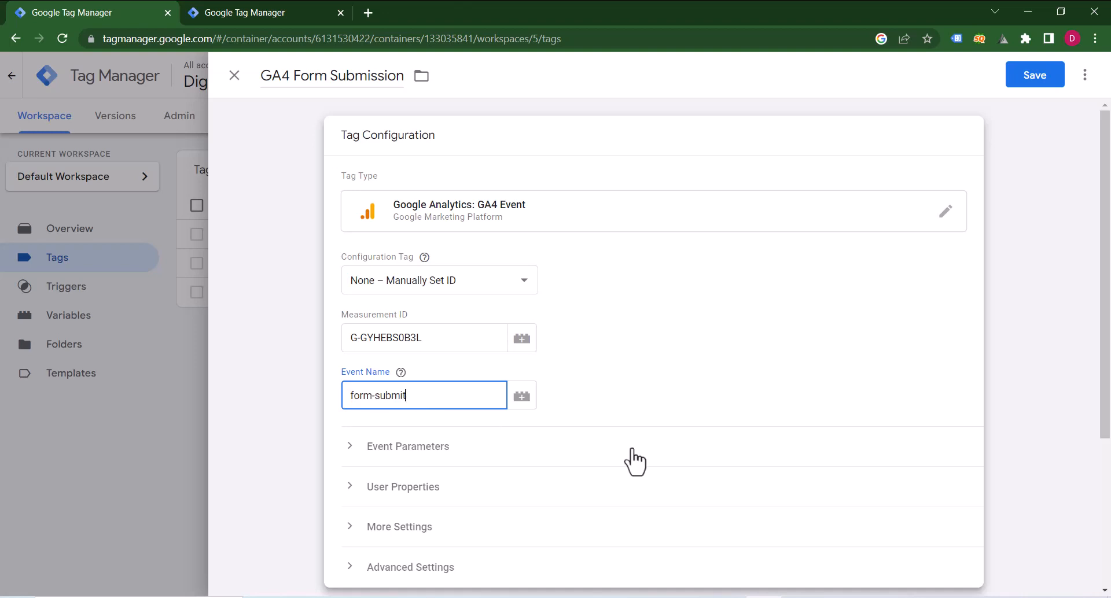
scroll(694, 411, "down", 4)
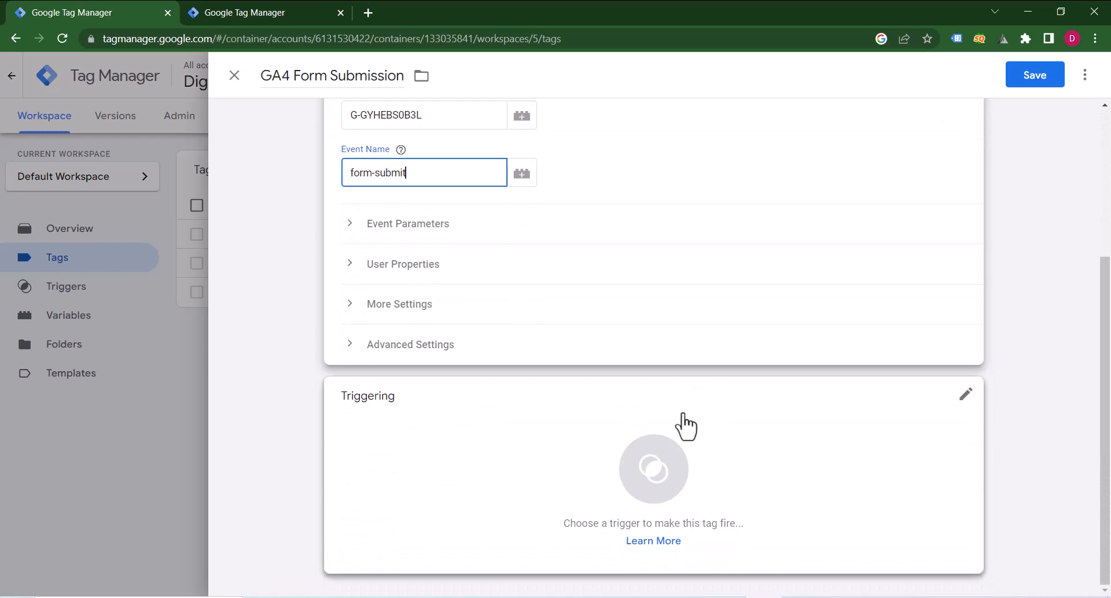
Step: Fire the tag on the Thank You Page trigger and save it
left_click(654, 478)
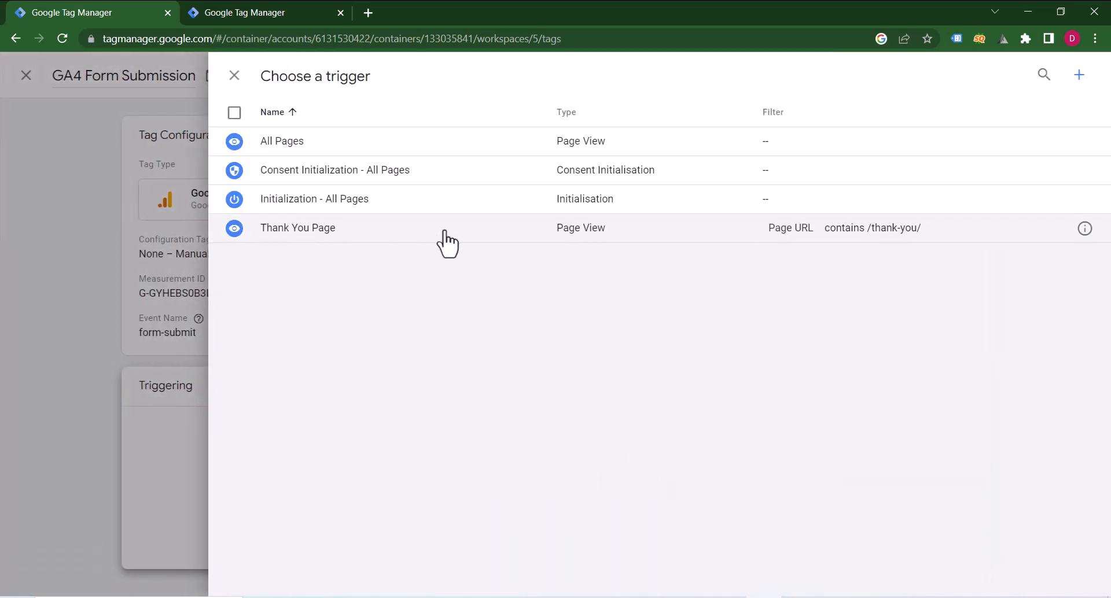
left_click(445, 232)
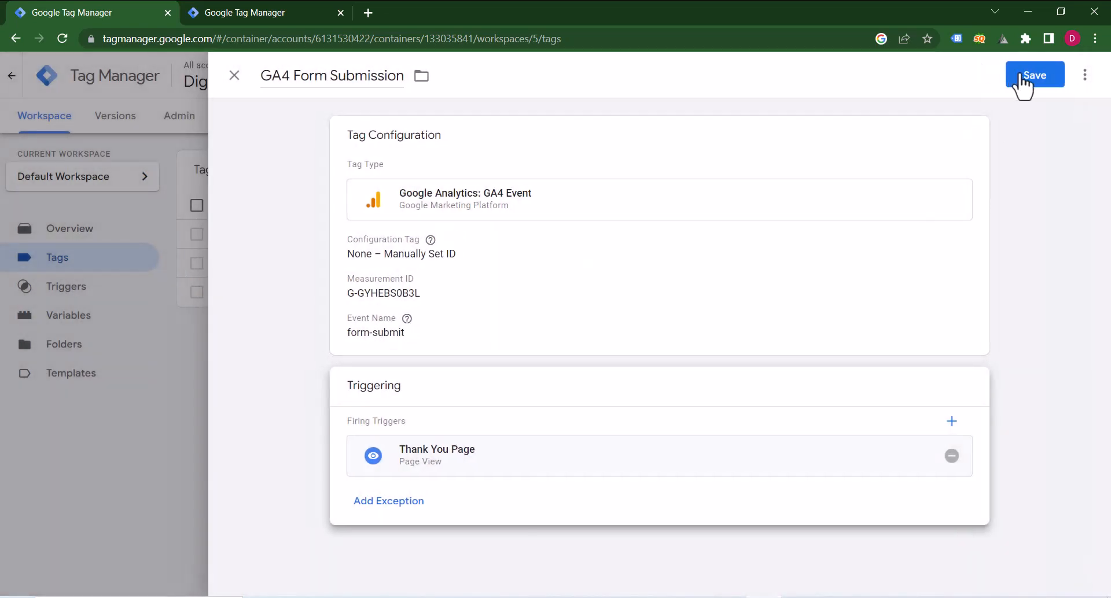
left_click(1023, 75)
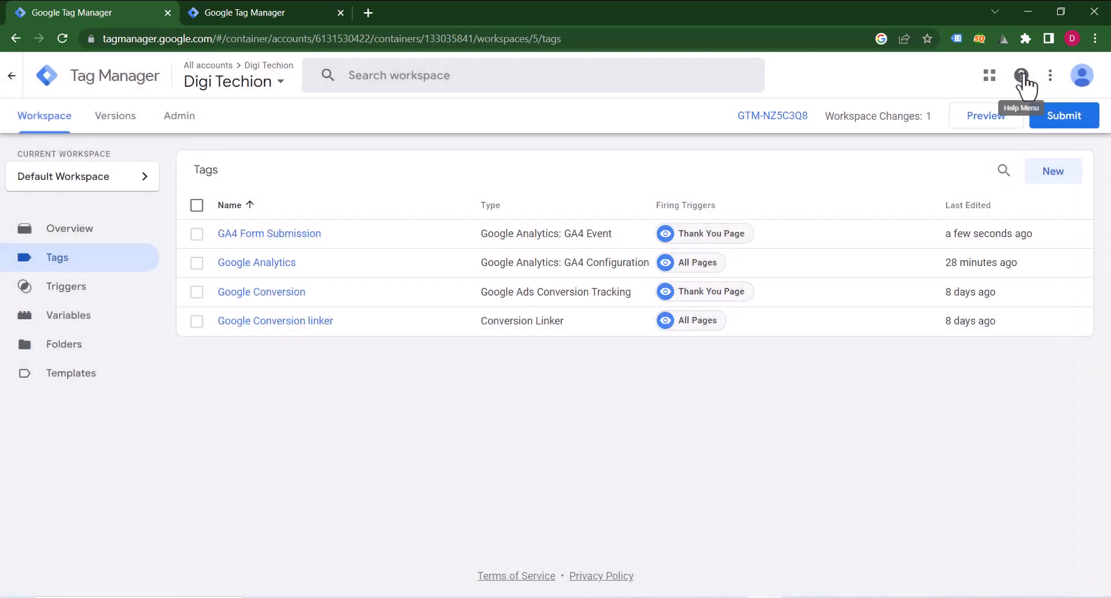
Step: Submit and publish the workspace changes as Version 5 without a version description
left_click(1063, 118)
left_click(1049, 85)
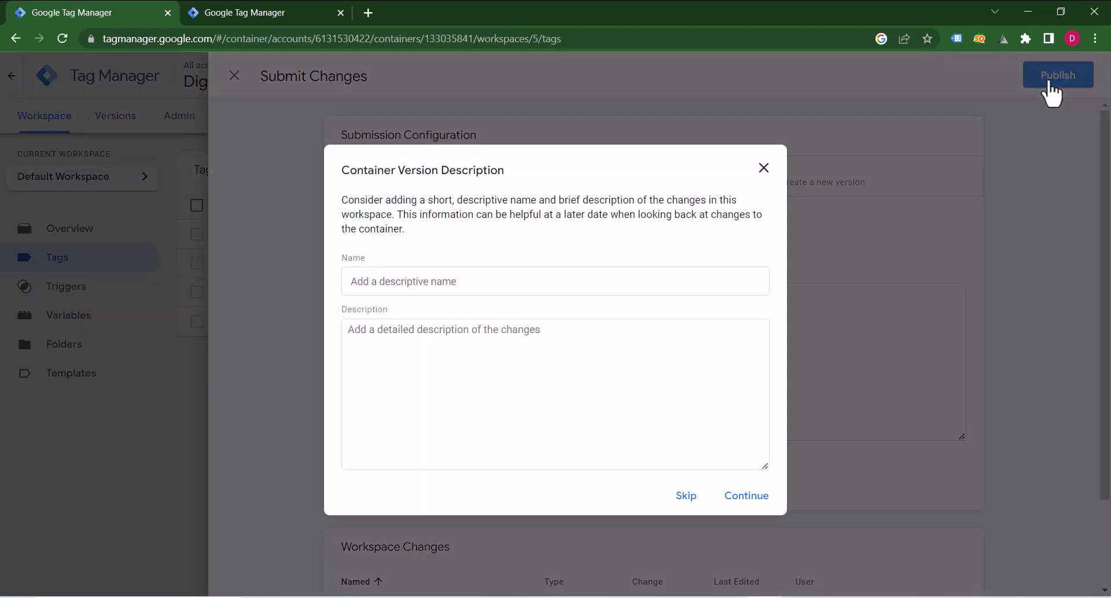
left_click(763, 497)
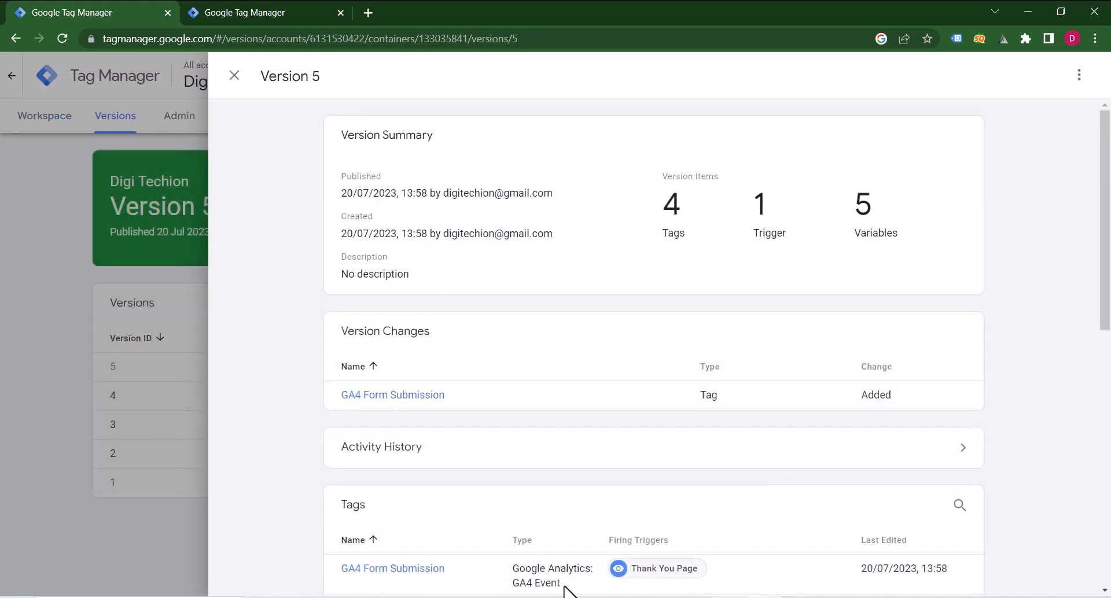
left_click(234, 76)
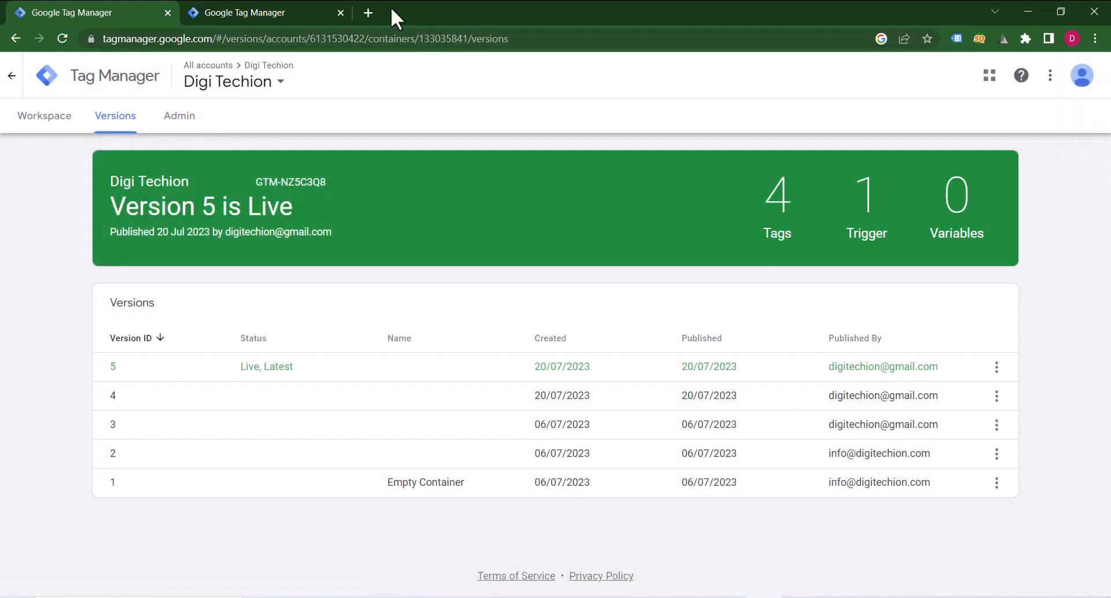
left_click(368, 12)
Step: Enter the website's domain in a new tab's address bar, then go back to the Tag Manager tab
type("prakashravichandran.online")
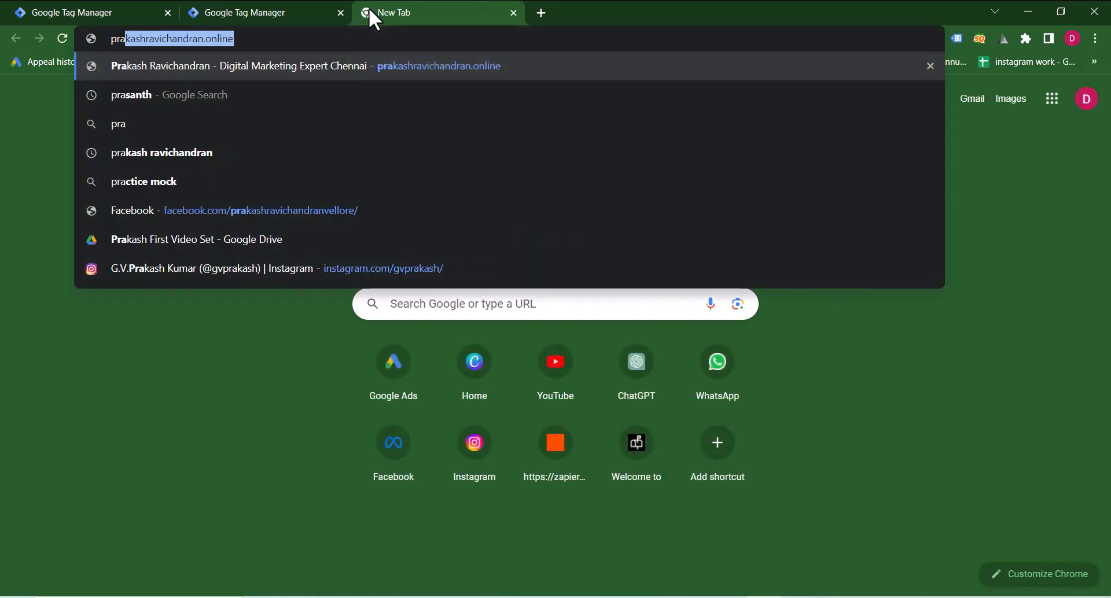
key("Right")
key("BackSpace")
key("BackSpace")
key("BackSpace")
key("BackSpace")
key("BackSpace")
key("BackSpace")
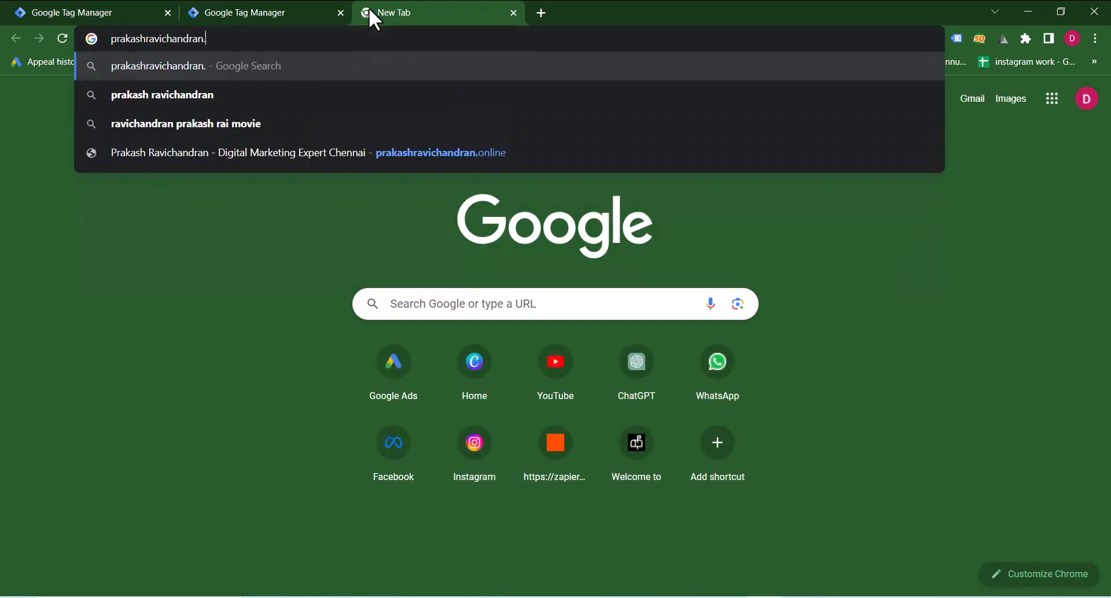
type("in")
key("ctrl+a")
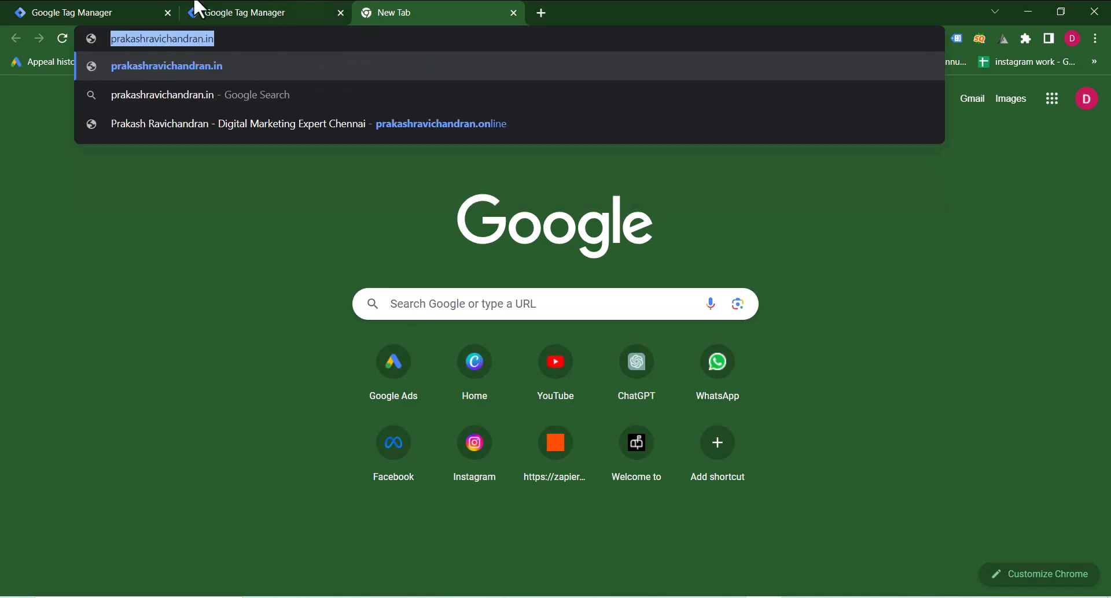
left_click(99, 10)
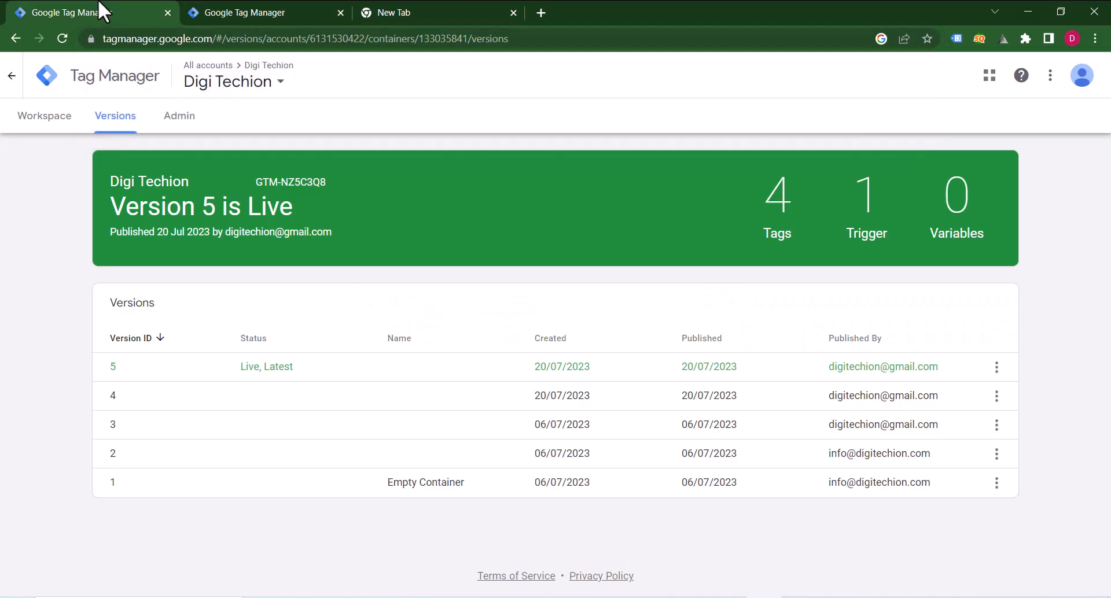
Step: Start Preview mode and connect Tag Assistant to the website; GA4 Form Submission shows not fired
left_click(21, 123)
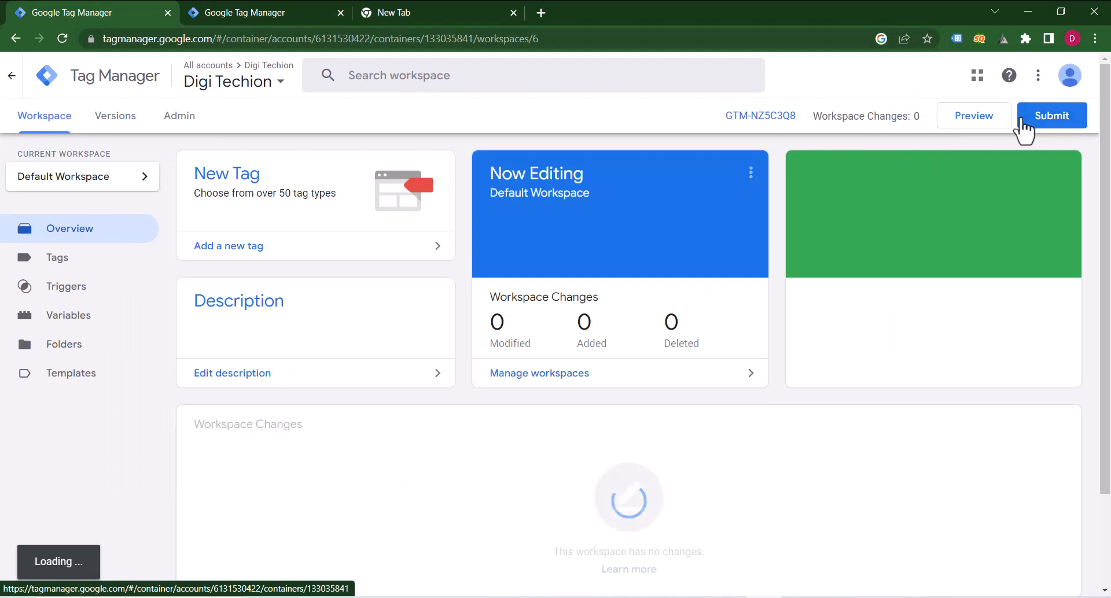
left_click(955, 122)
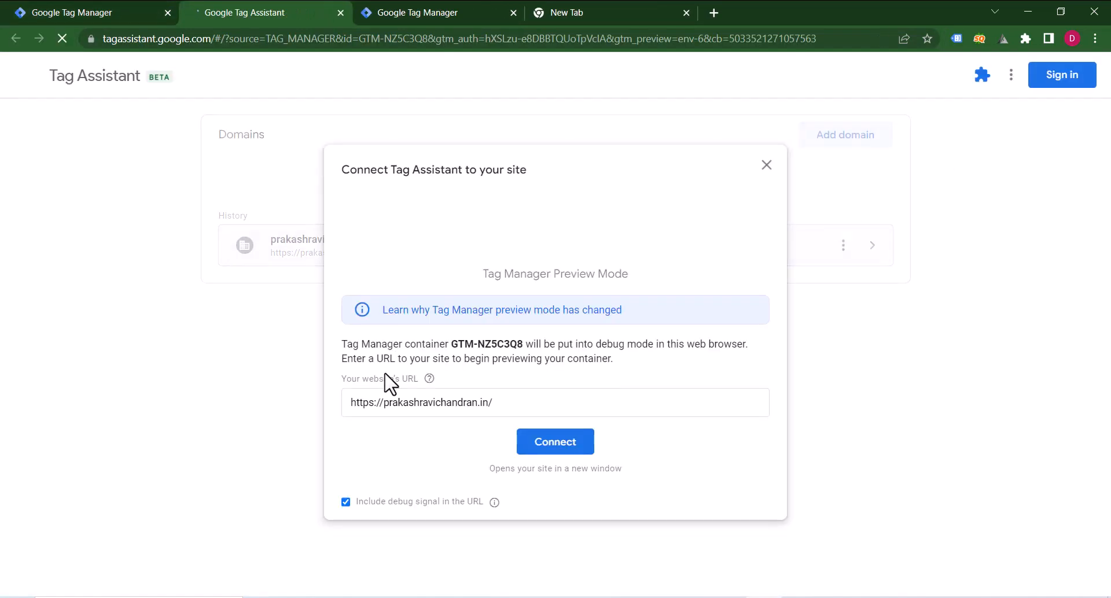
left_click(557, 443)
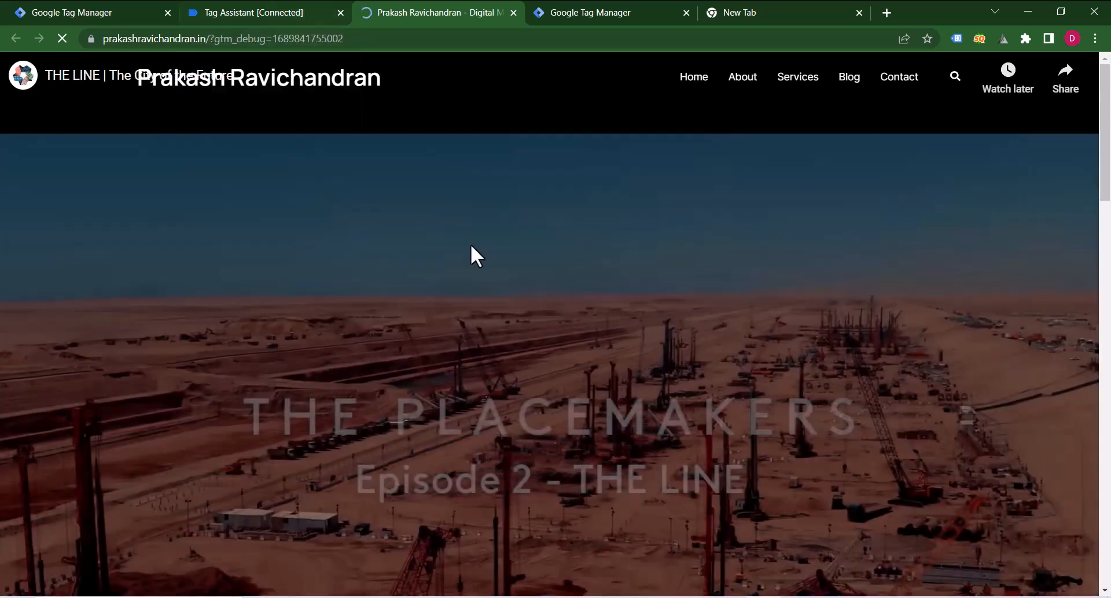
left_click(282, 7)
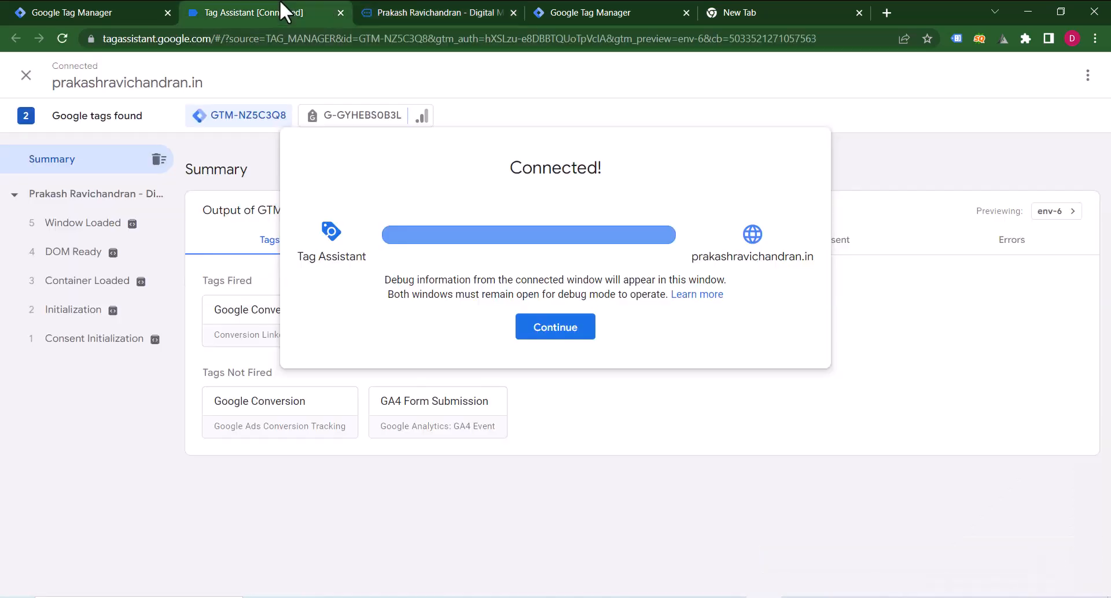
Step: Open the site's Contact page and check its tag output in Tag Assistant
left_click(578, 329)
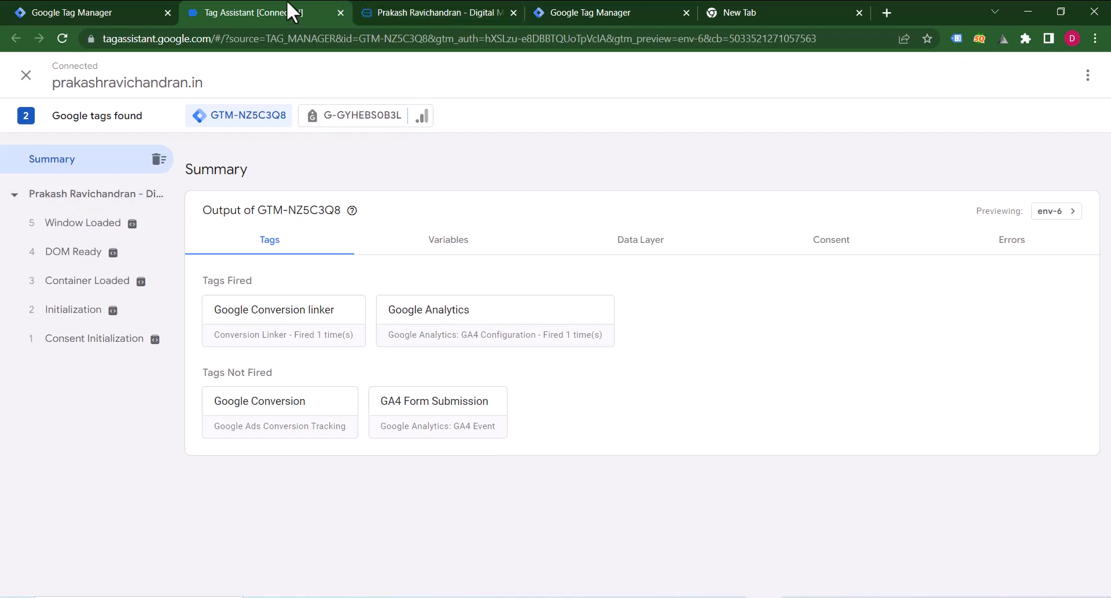
left_click(374, 2)
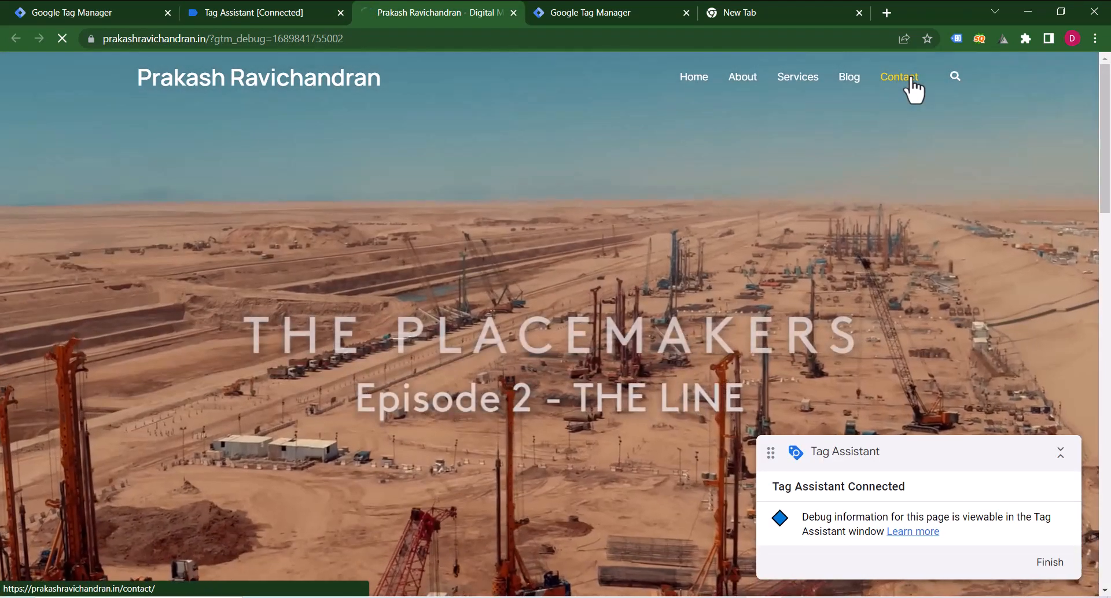
left_click(910, 81)
left_click(217, 4)
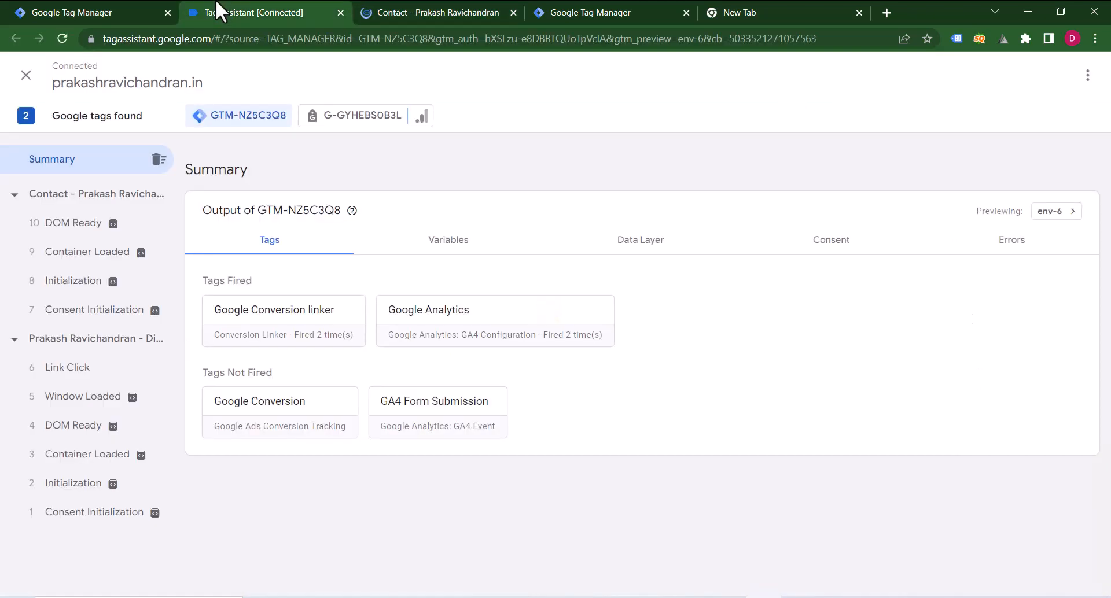
left_click(72, 195)
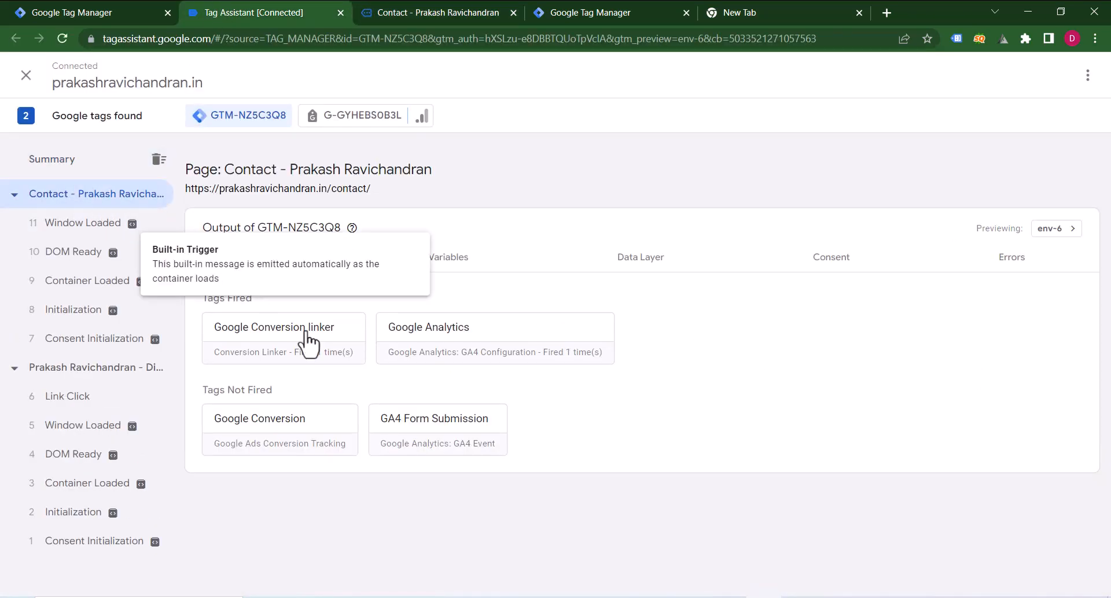
Step: Autofill the contact form's Name and Email with saved test values and submit it
left_click(410, 6)
scroll(952, 290, "down", 10)
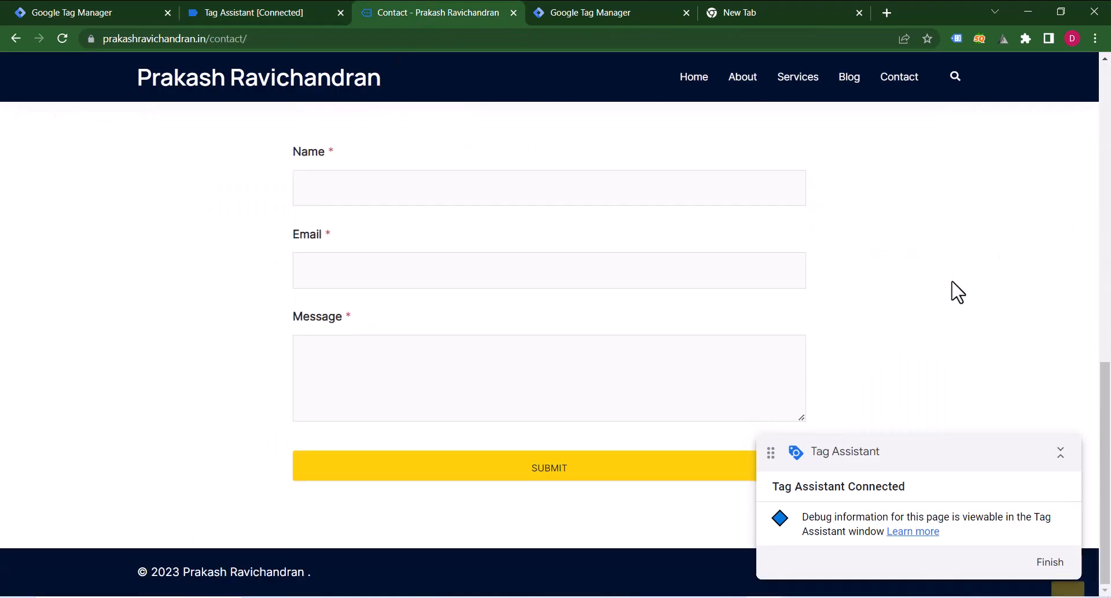
scroll(958, 292, "up", 4)
left_click(357, 412)
left_click(378, 445)
left_click(377, 474)
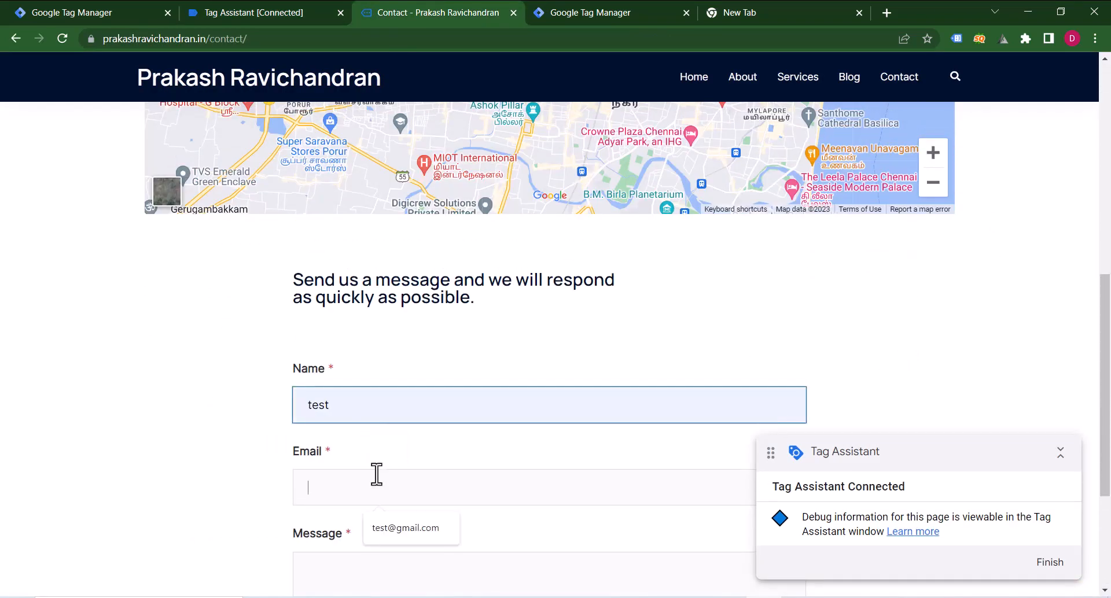
left_click(390, 528)
scroll(385, 525, "down", 2)
left_click(376, 449)
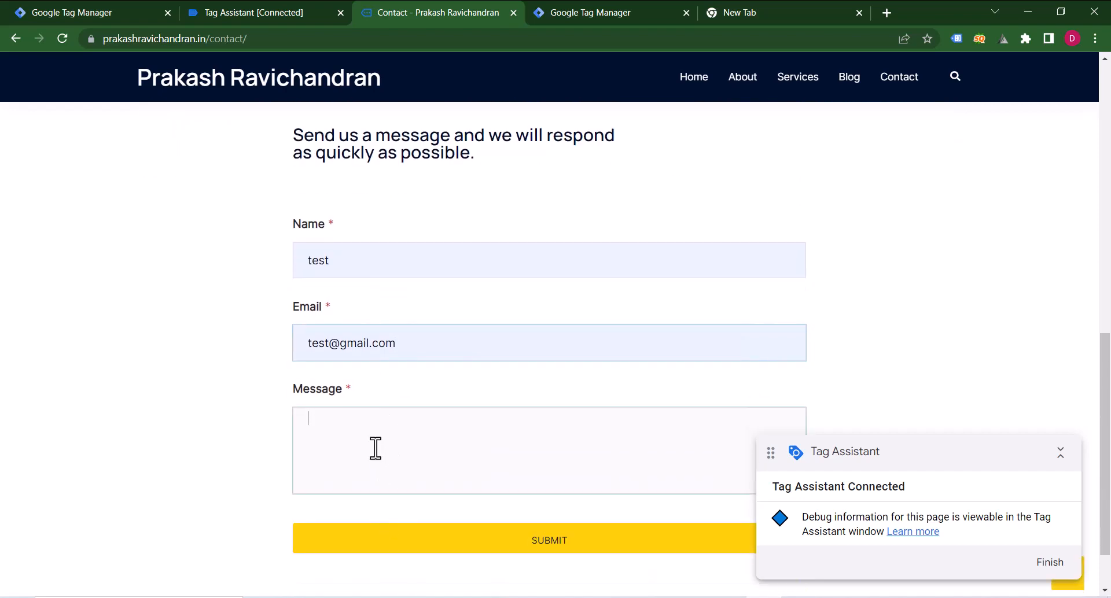
left_click(409, 534)
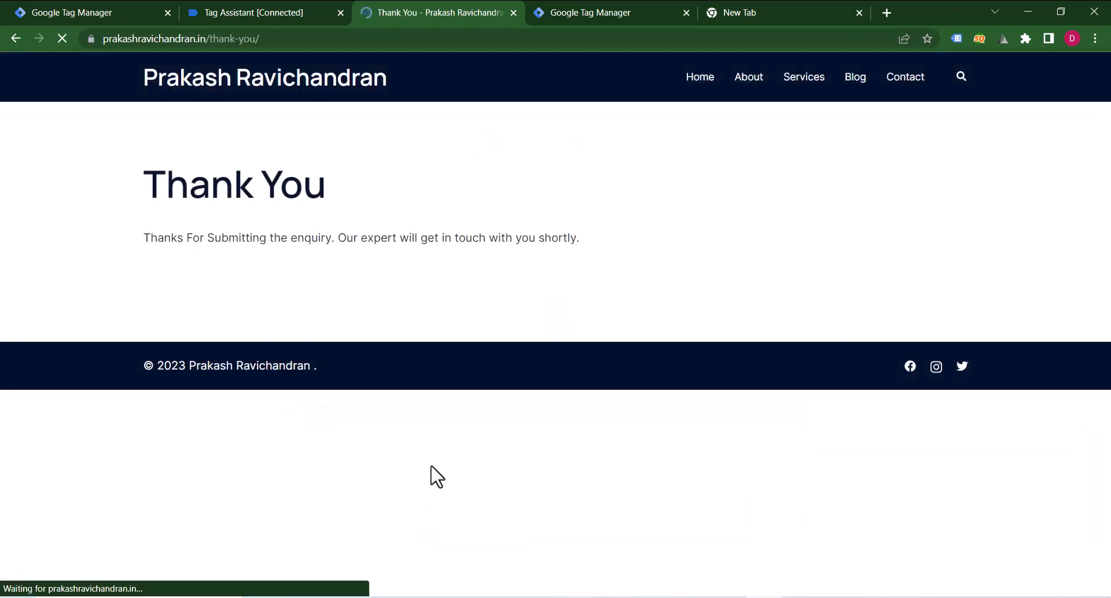
left_click(267, 3)
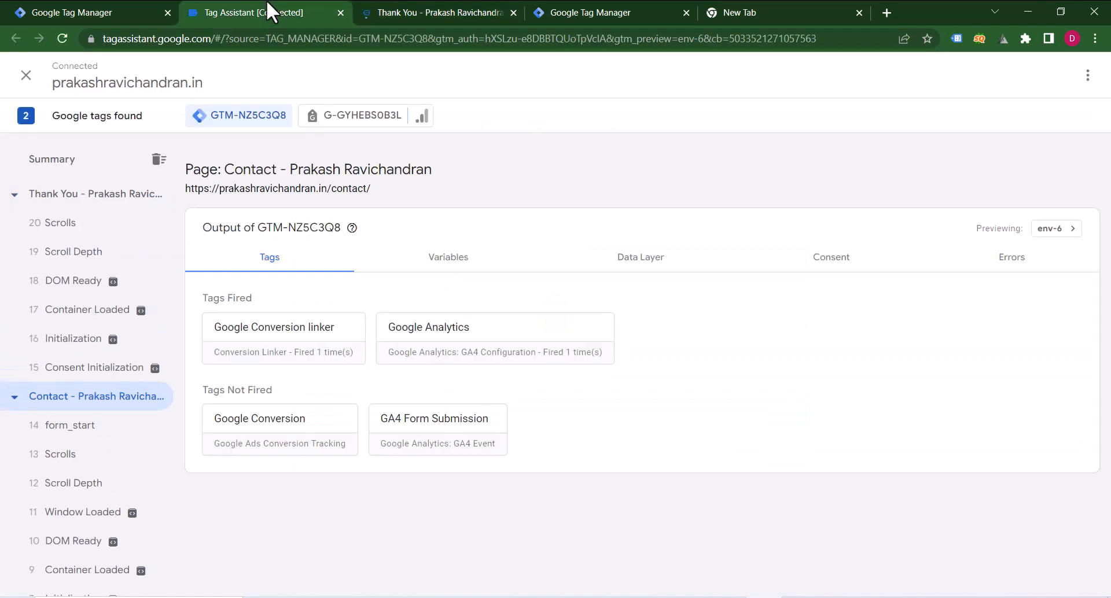
Step: Review the Thank You page tags, confirming GA4 Form Submission fired
left_click(90, 196)
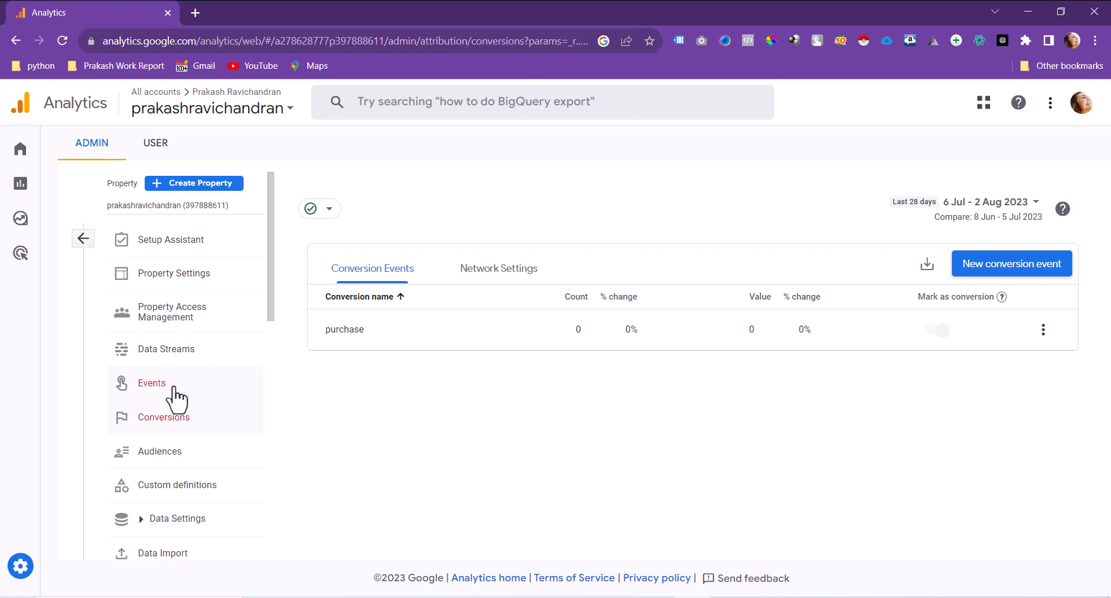
Step: Mark form-submit as a conversion and confirm it's listed beside purchase in Conversions
left_click(173, 390)
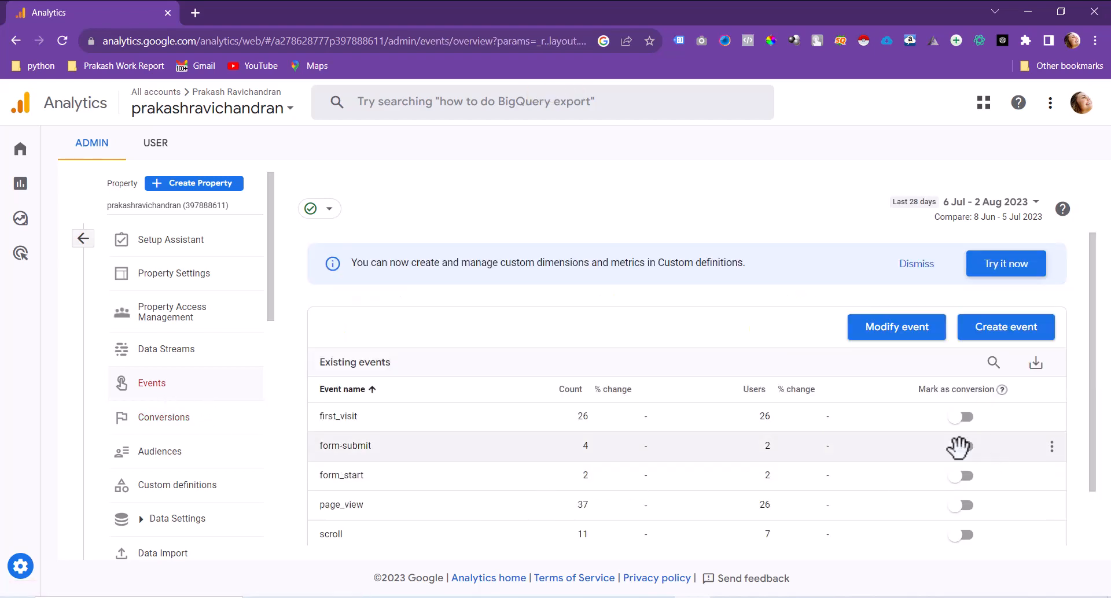
left_click(961, 446)
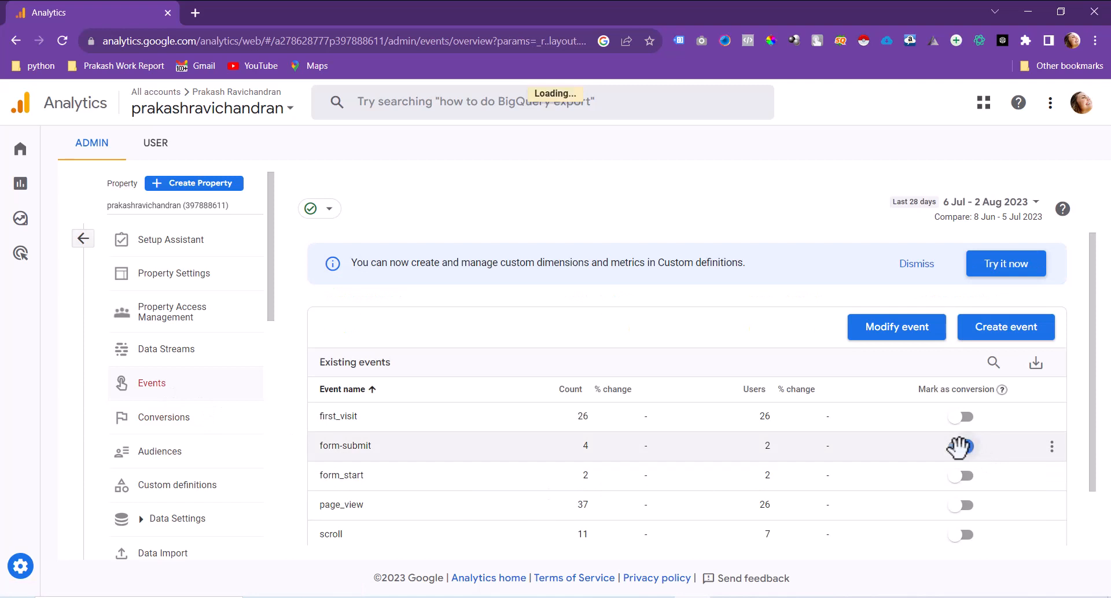
left_click(183, 423)
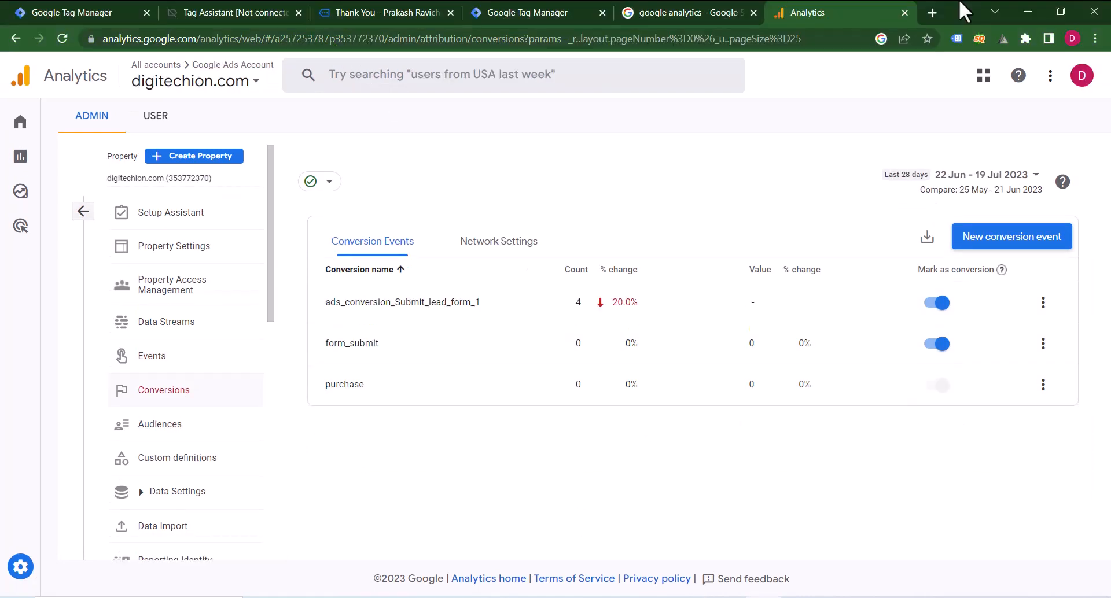
left_click(198, 289)
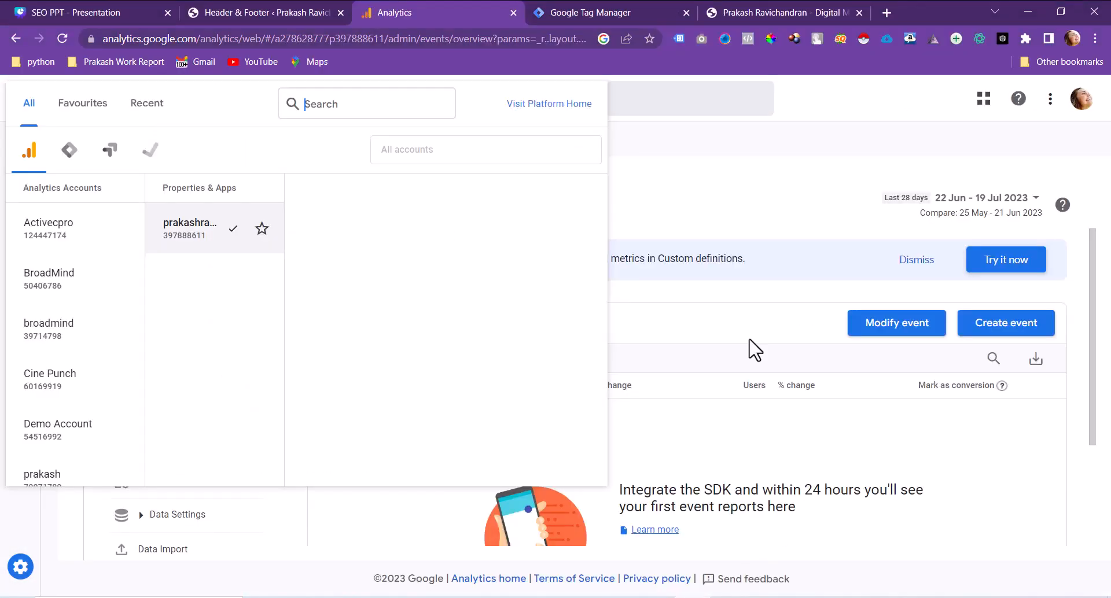
Step: Open the property's access management and start adding an individual user
left_click(761, 198)
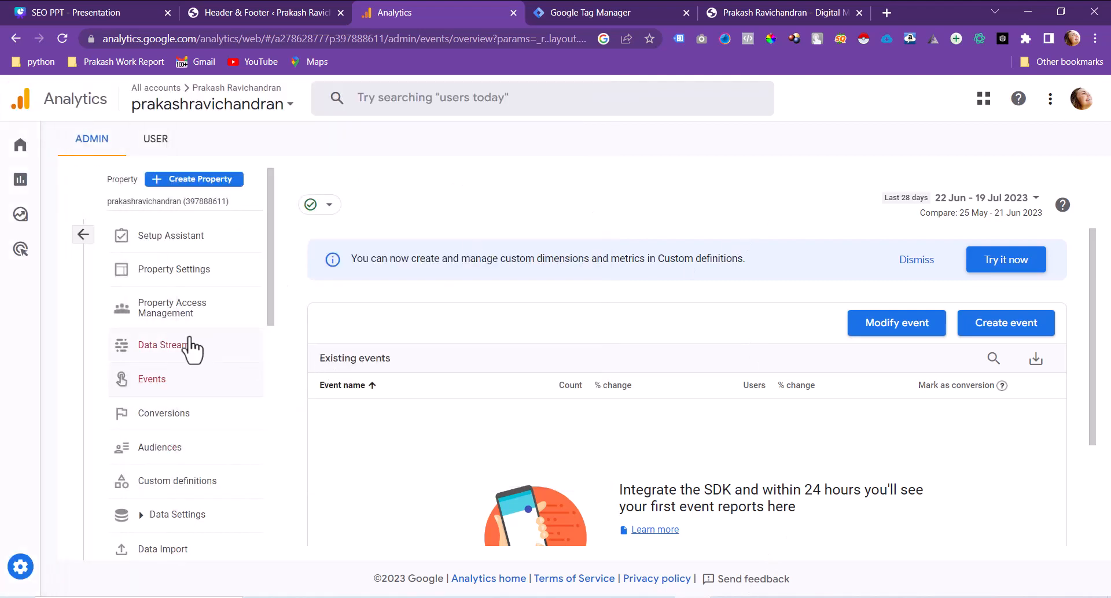
left_click(191, 312)
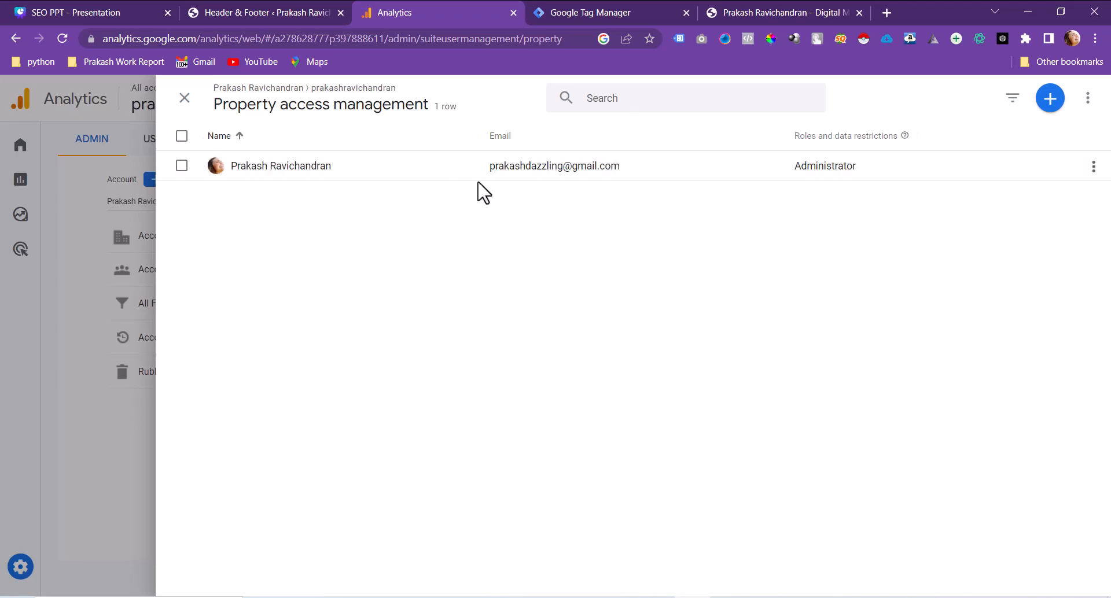
left_click(1052, 113)
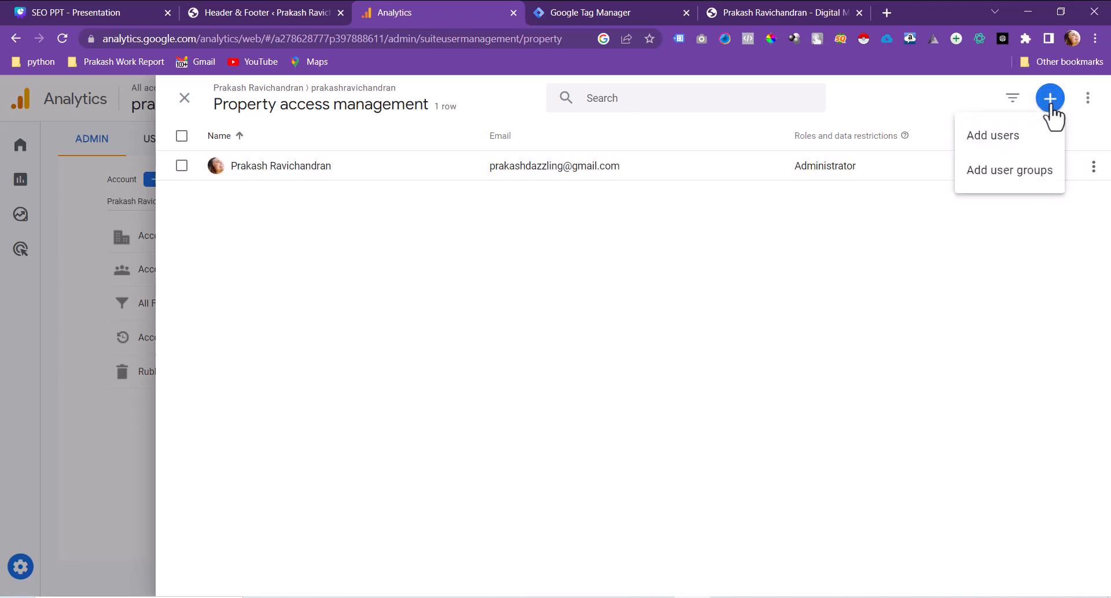
left_click(1008, 145)
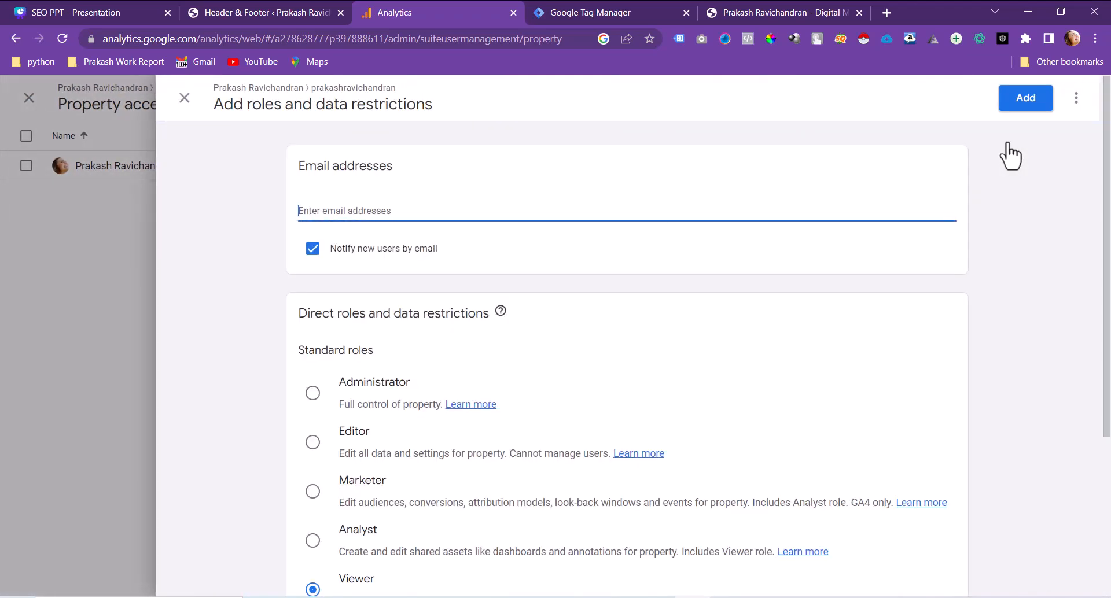
Step: Review the Marketer and Editor role descriptions in the Add users dialog
scroll(412, 216, "down", 4)
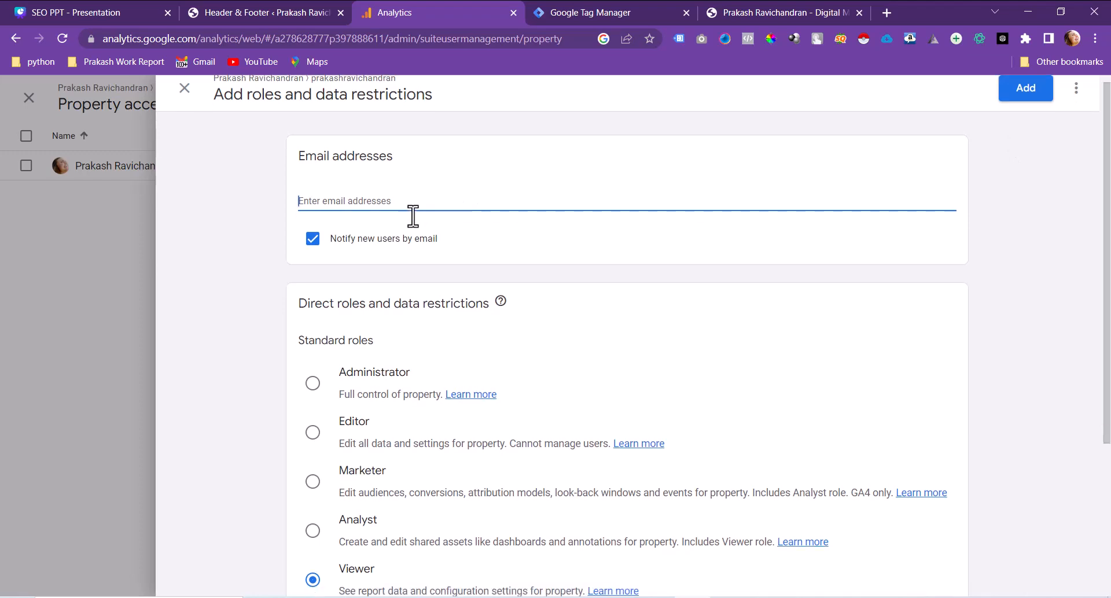
scroll(492, 434, "up", 3)
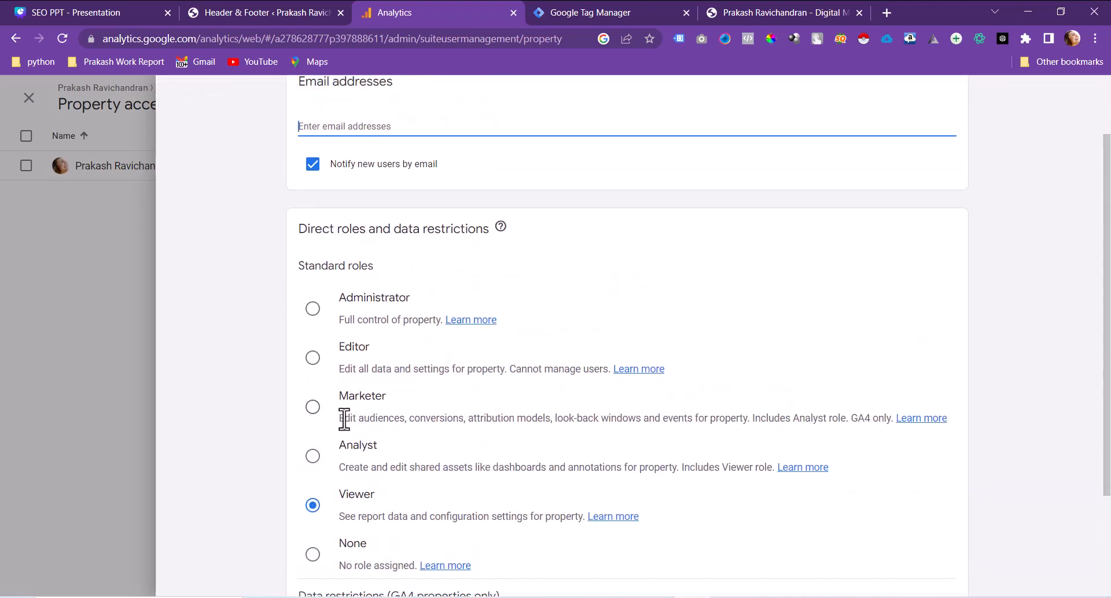
left_click_drag(339, 418, 986, 438)
left_click_drag(344, 373, 542, 371)
left_click(359, 323)
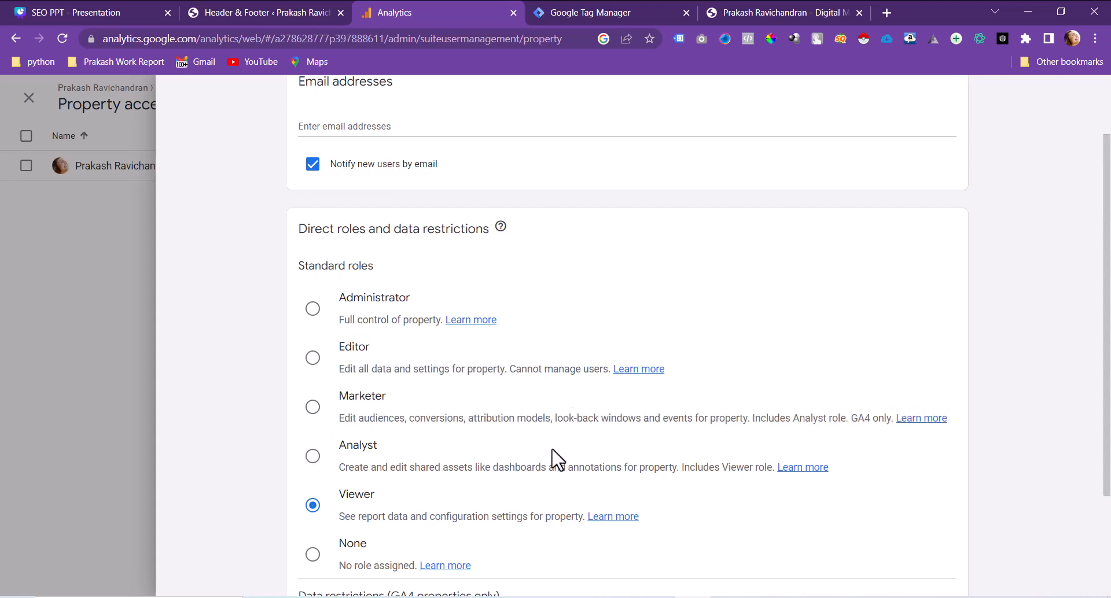
scroll(550, 435, "up", 1)
scroll(554, 445, "up", 2)
Step: Enter the new user's email address, choose the Administrator role, and add them
left_click(364, 212)
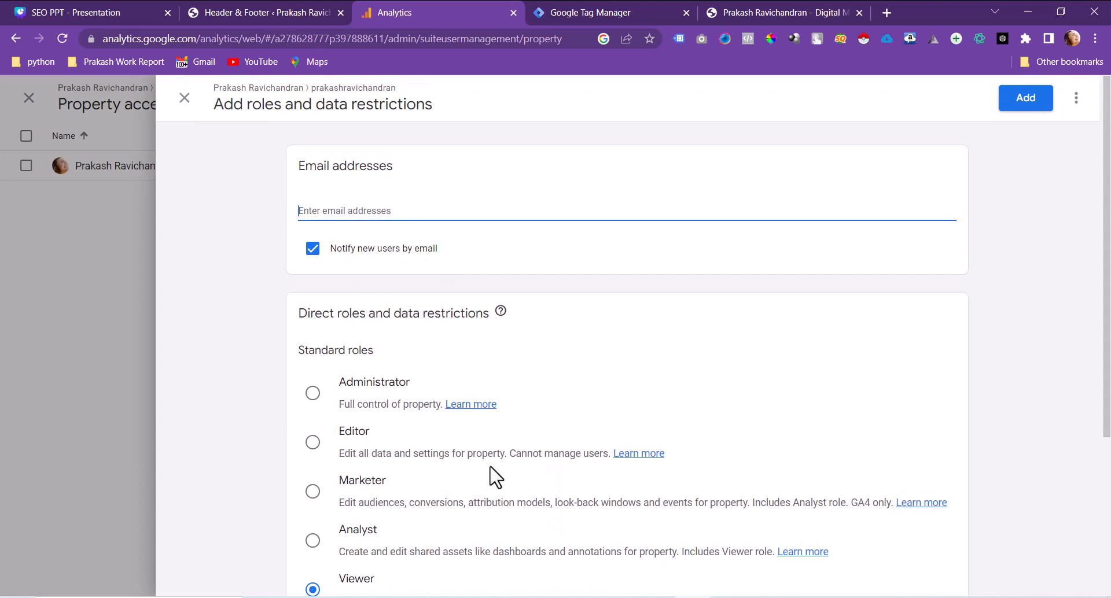
type("di")
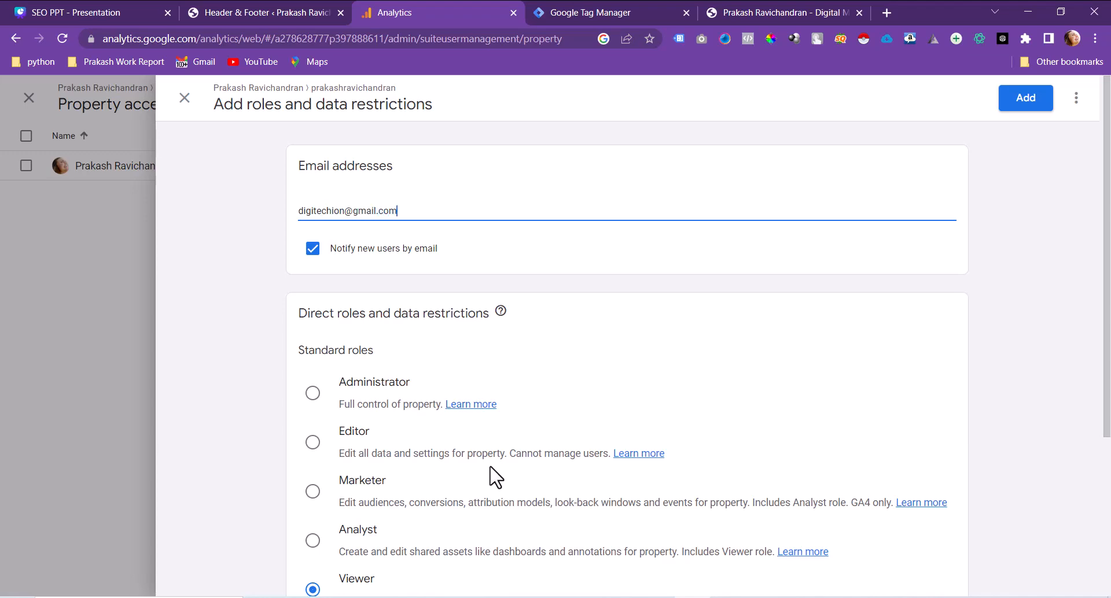
left_click(312, 391)
scroll(516, 390, "down", 3)
scroll(514, 392, "down", 2)
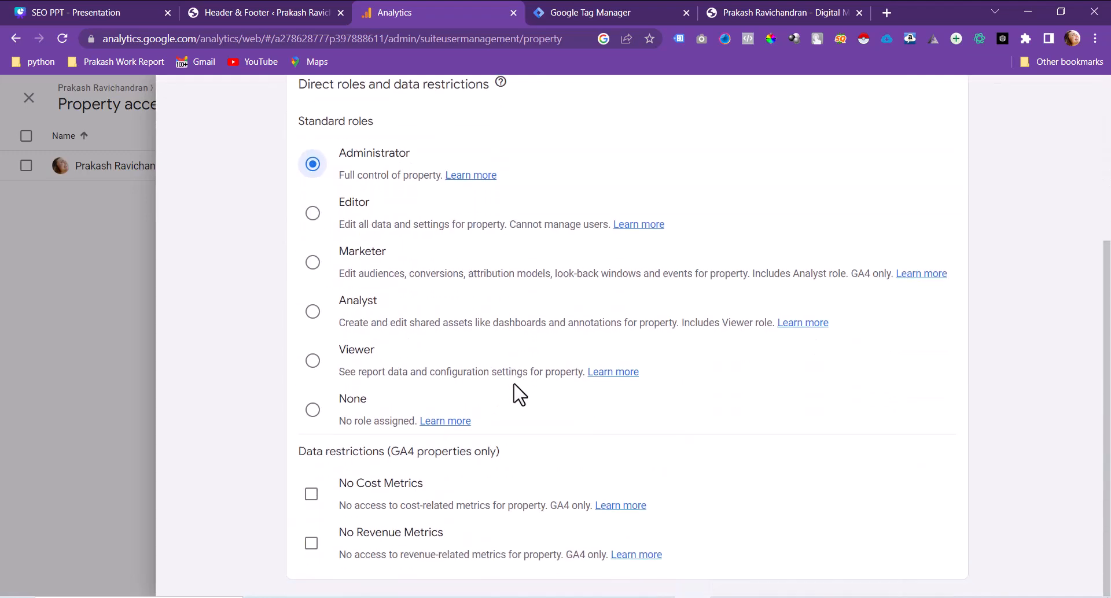
scroll(514, 393, "up", 5)
left_click(1017, 104)
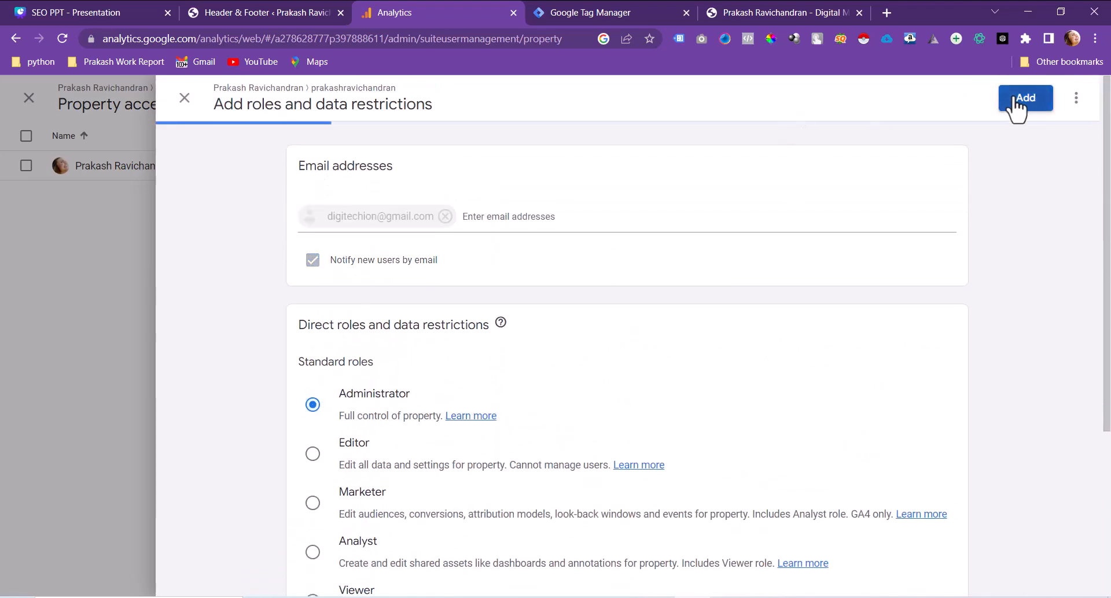